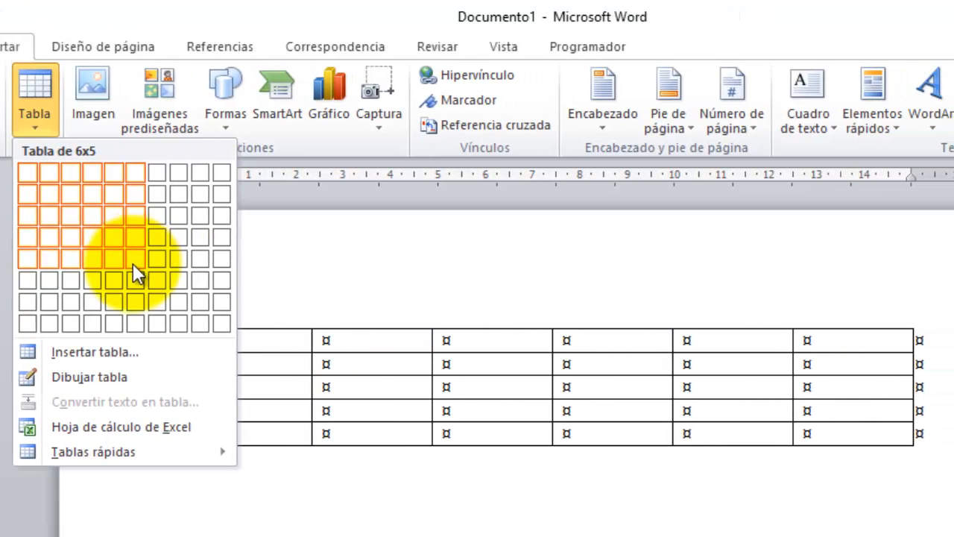
Insert a 6x6 empty table and move to the blank paragraph below it.
click(135, 279)
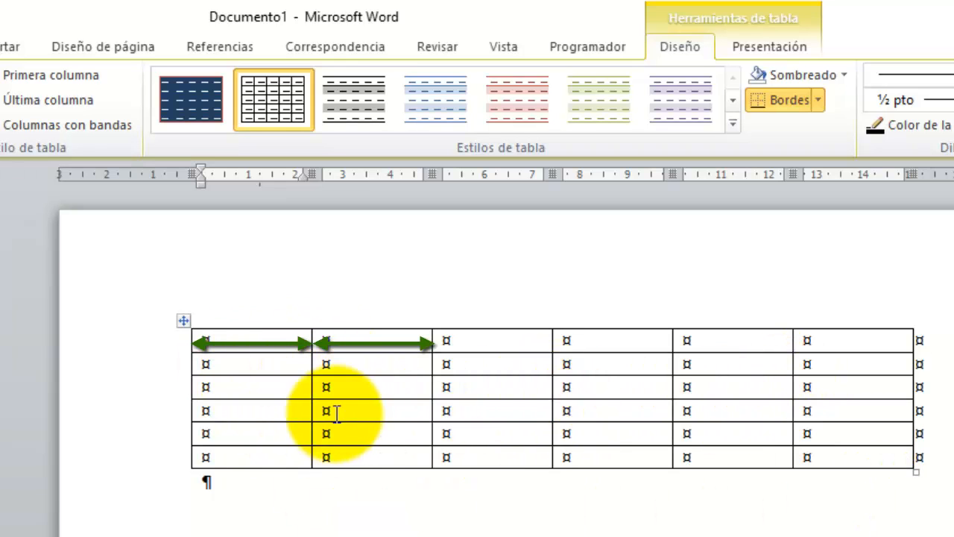
click(208, 485)
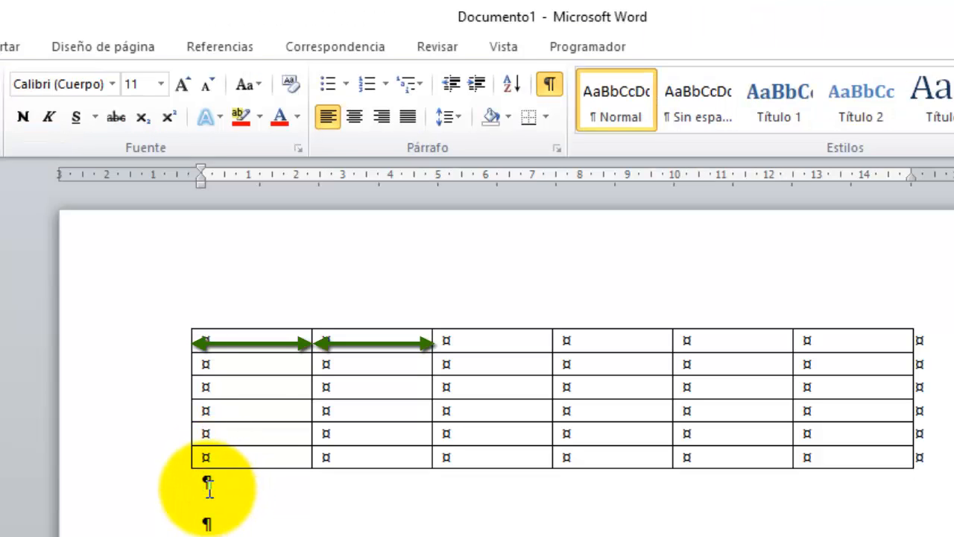
click(3, 47)
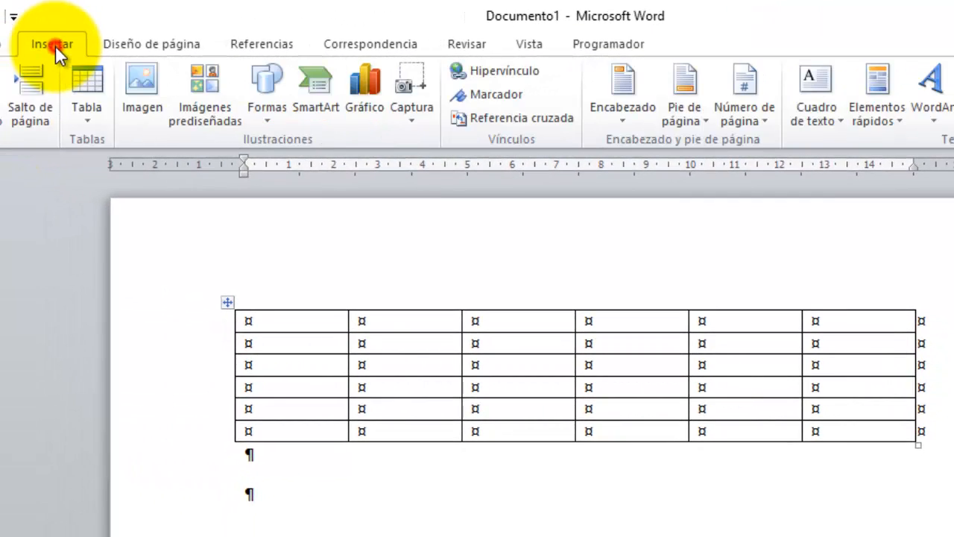
Insert a 5-column, 2-row table with fixed 2 cm column width, then add a blank paragraph below.
click(76, 117)
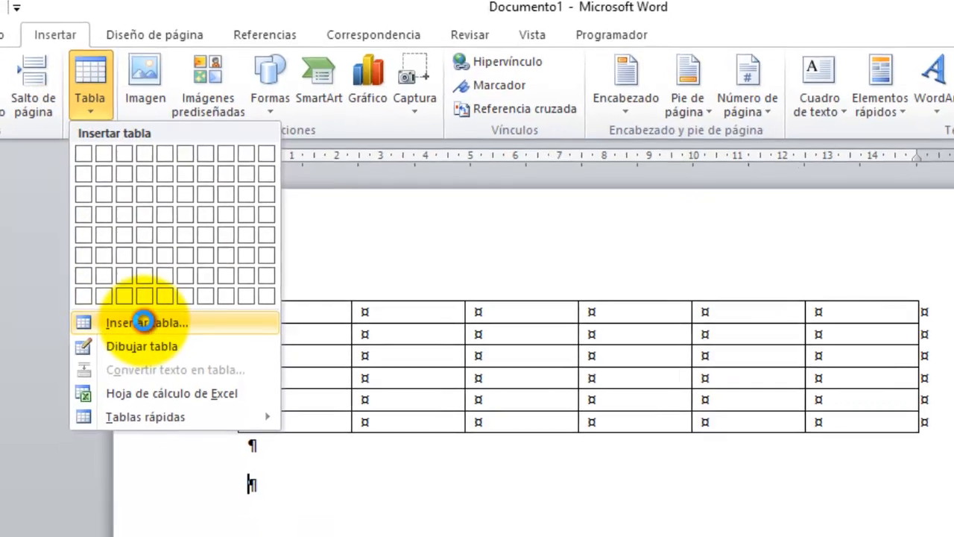
click(141, 322)
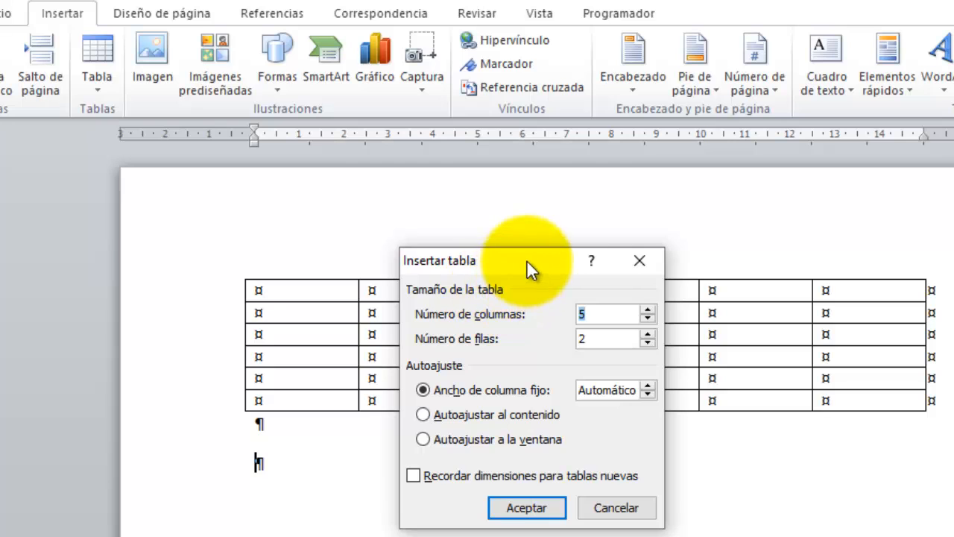
drag(527, 261, 565, 429)
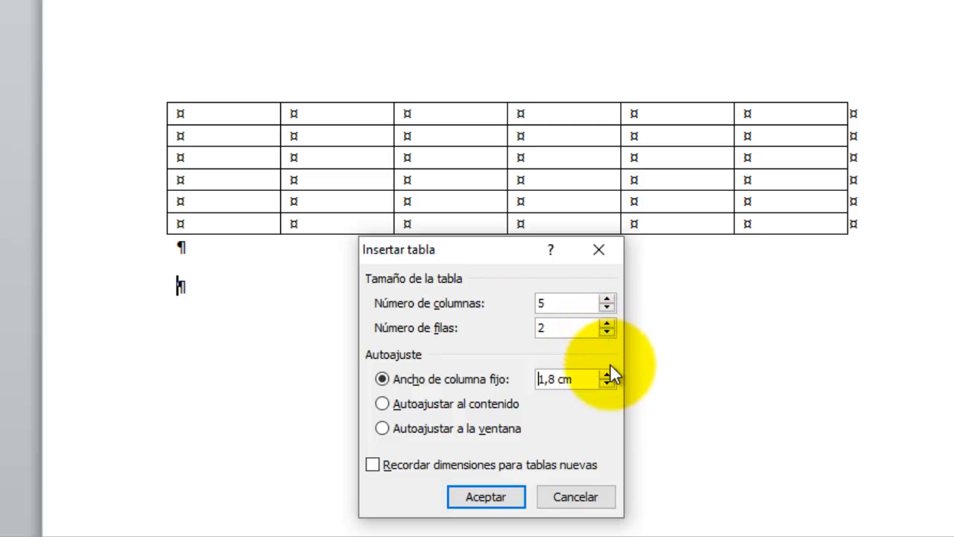
click(609, 374)
click(610, 375)
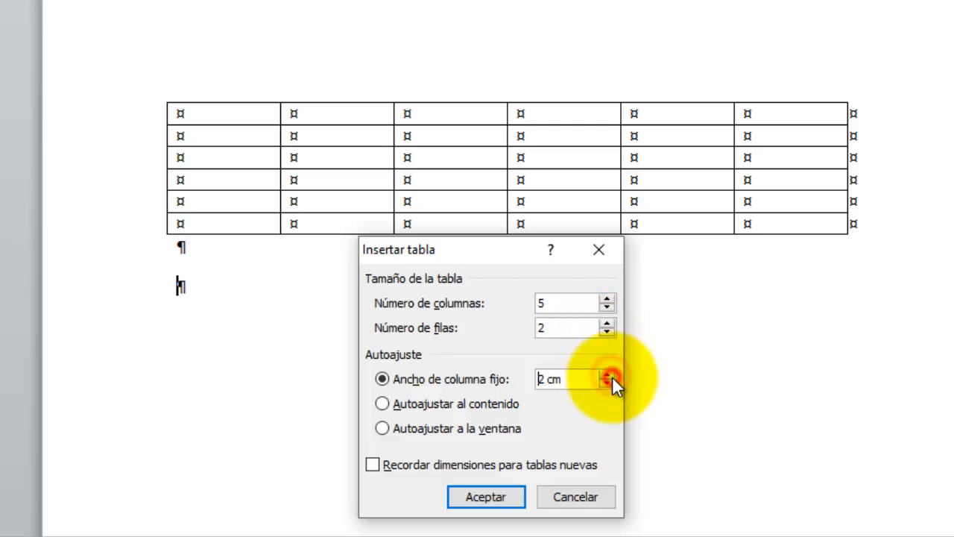
click(484, 503)
click(254, 332)
key(Return)
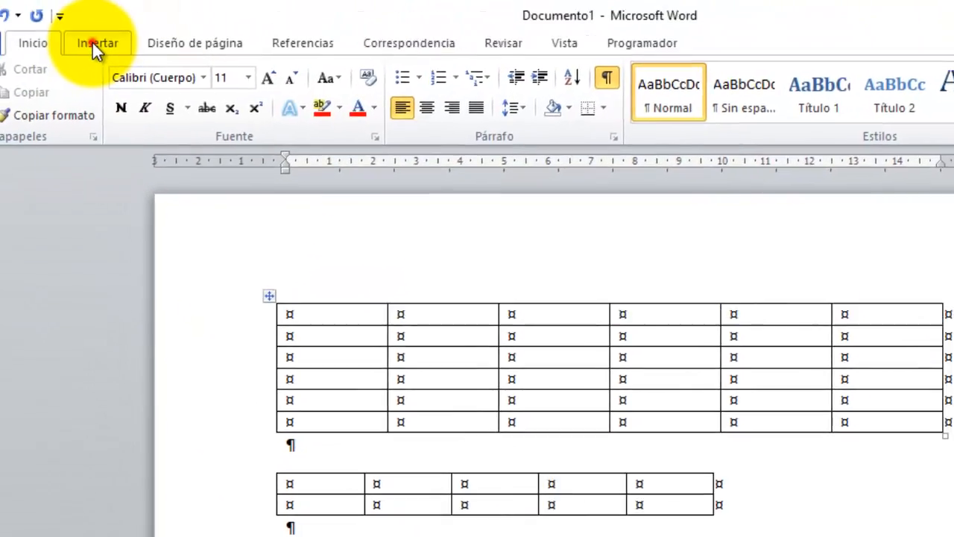
Insert a 5x5 table set to Autoajustar al contenido and place the cursor in its first cell.
click(96, 41)
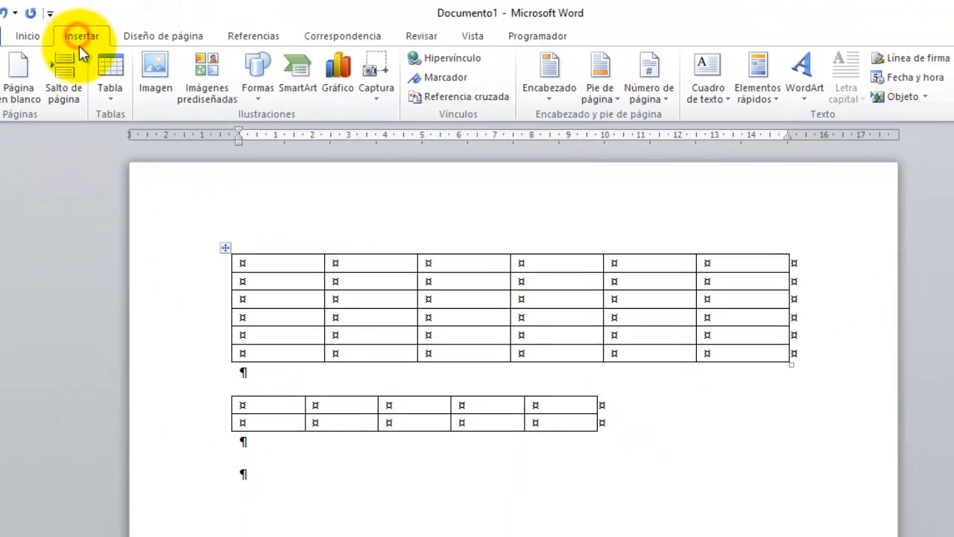
click(100, 82)
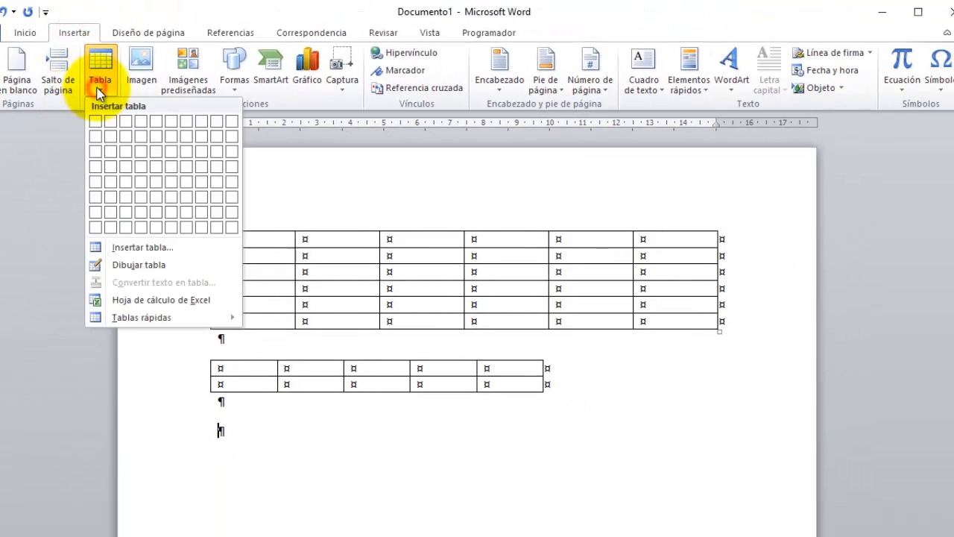
click(138, 249)
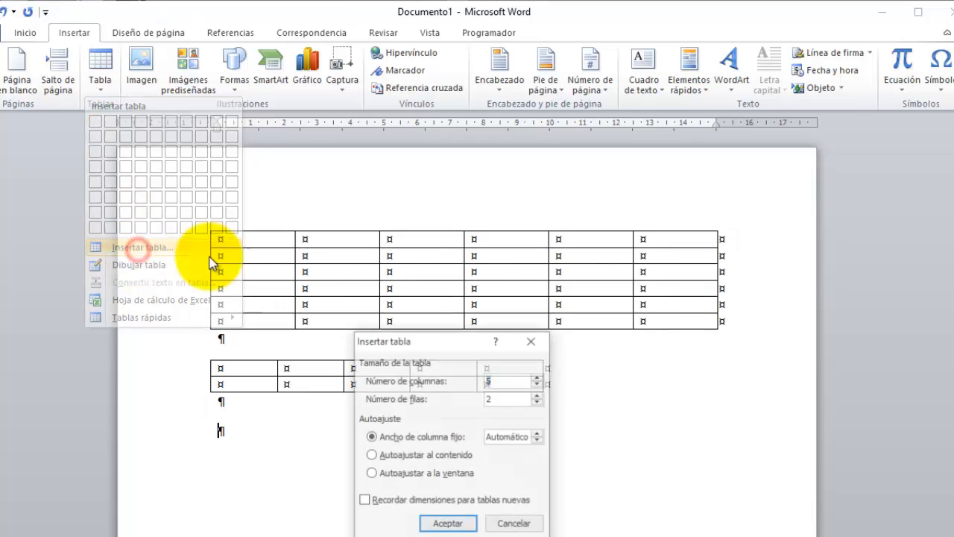
double_click(516, 399)
text(5)
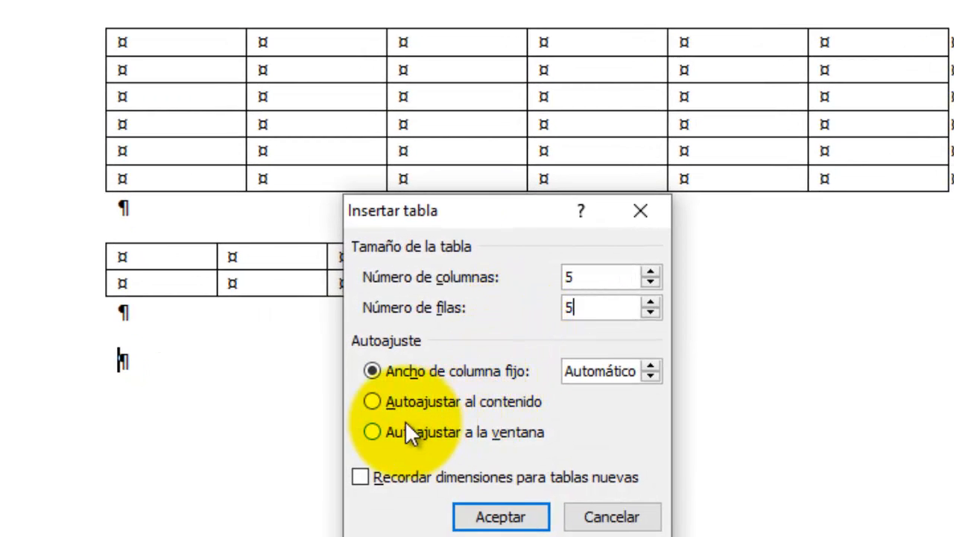
click(387, 407)
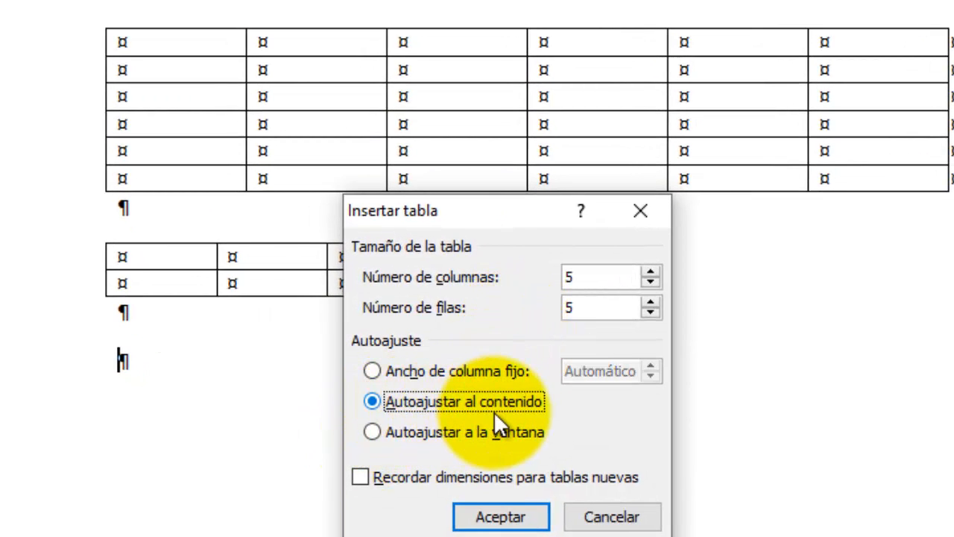
click(488, 522)
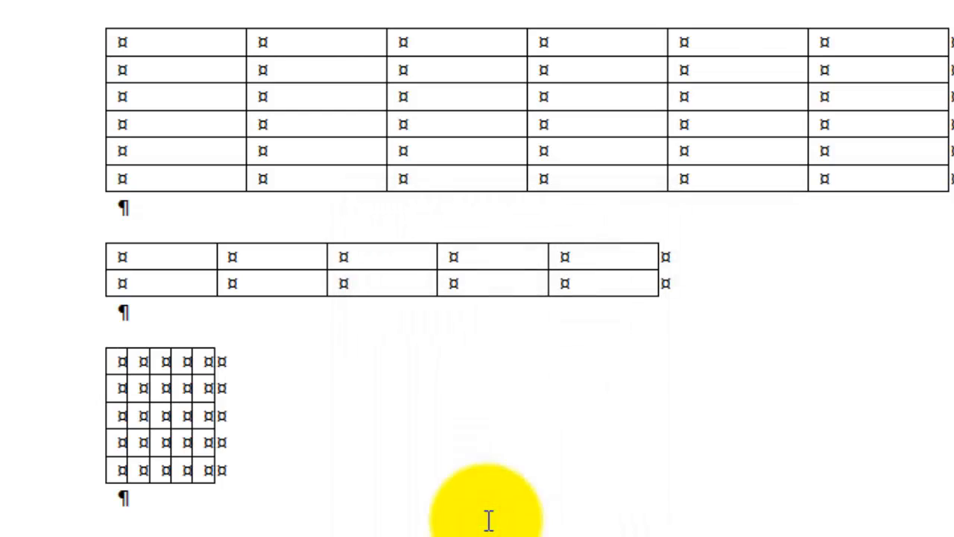
click(122, 362)
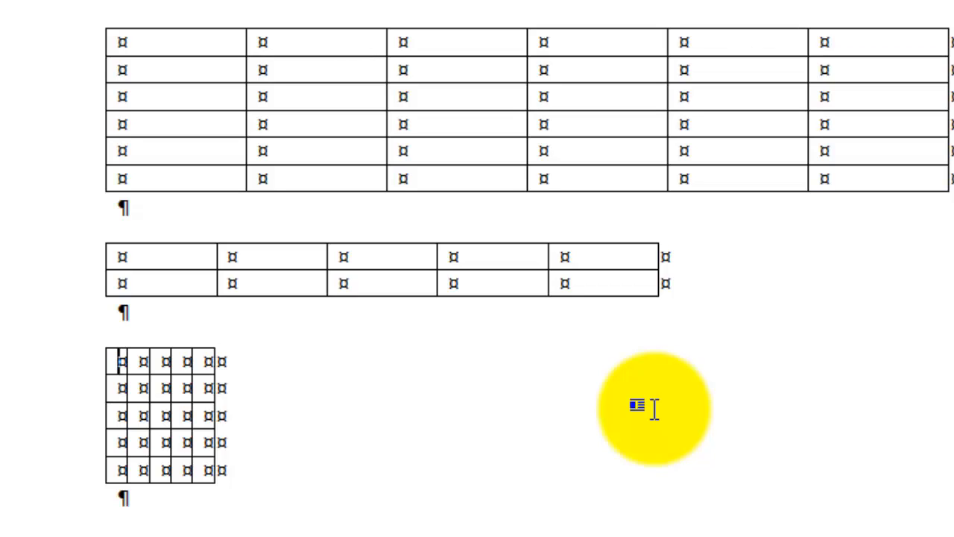
Type the headers Apellidos, Nombre, Dirección, Teléfono and e-mail across the first row.
text(Apellidos)
key(Tab)
text(N)
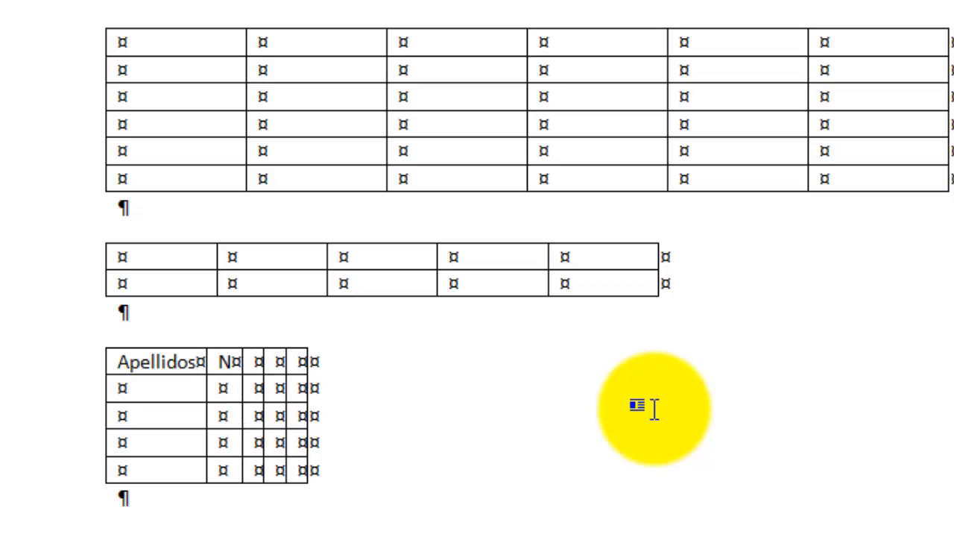
text(ombre)
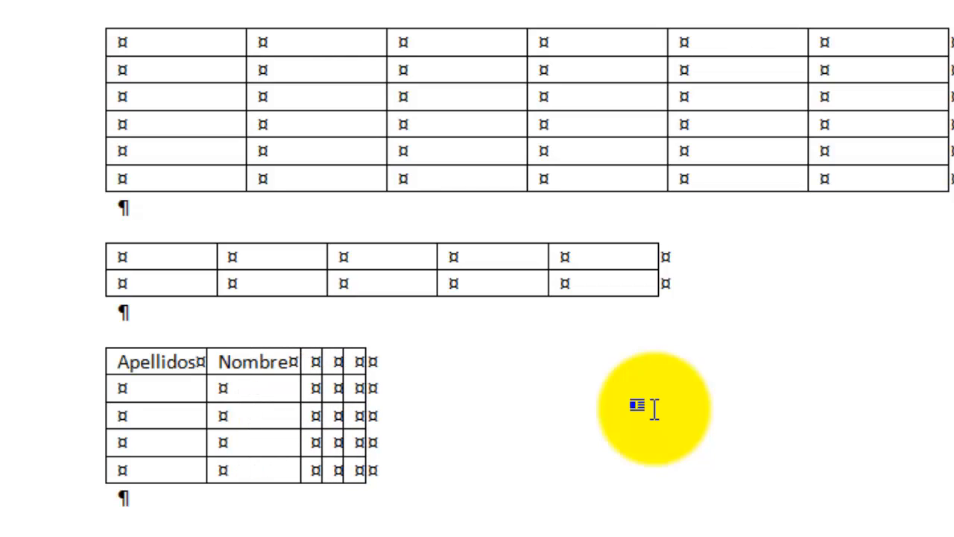
key(Tab)
text(Dirección )
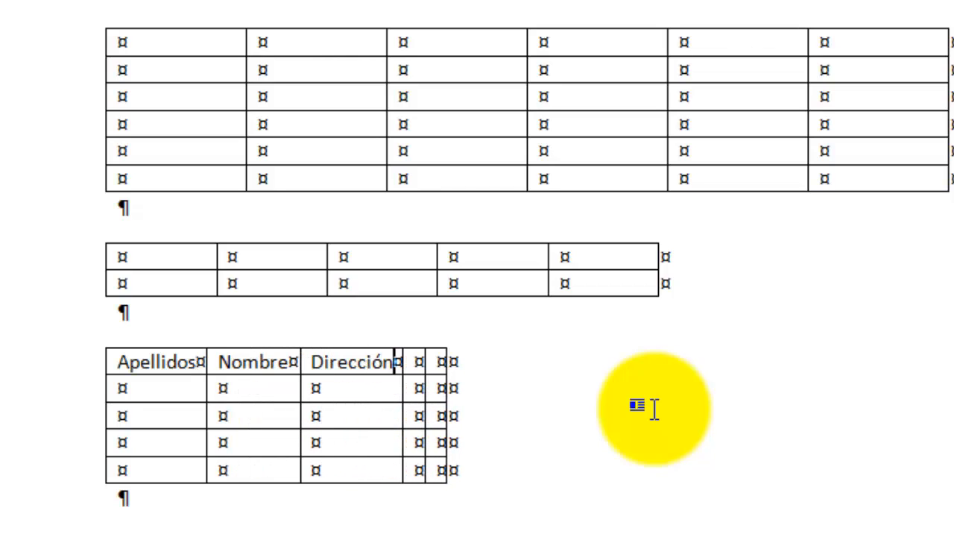
text(Telef)
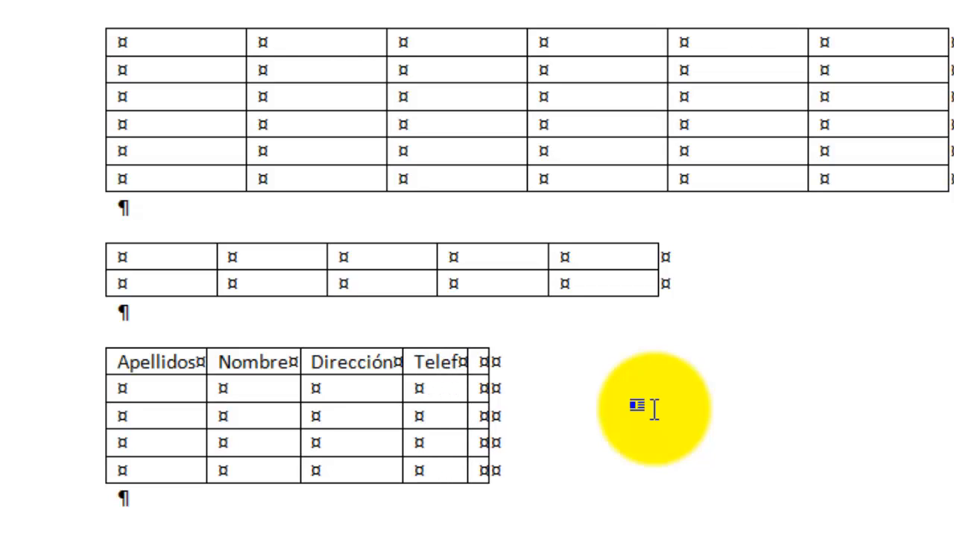
key(BackSpace)
key(BackSpace)
text(éfono¤)
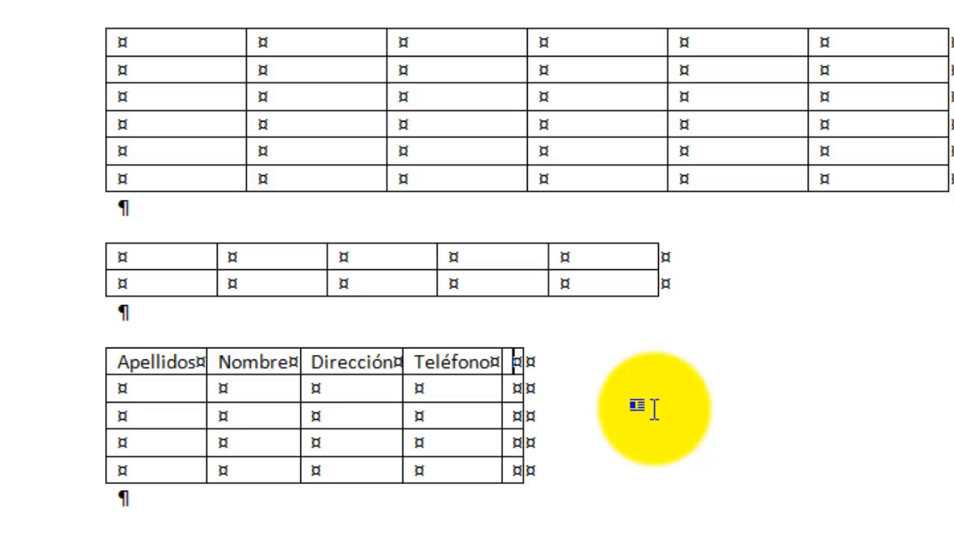
text(e-mail)
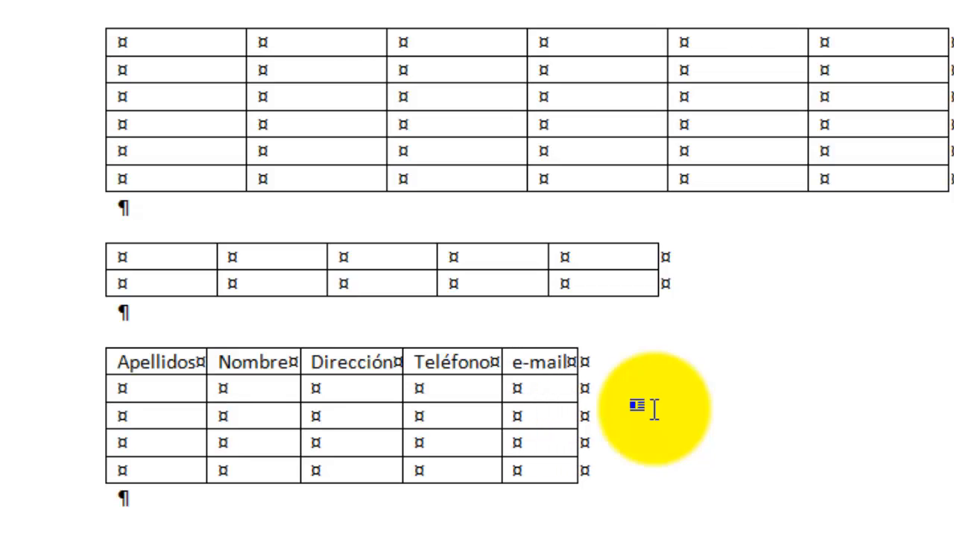
Fill the second row with the first contact's surname, name and e-mail address.
click(171, 395)
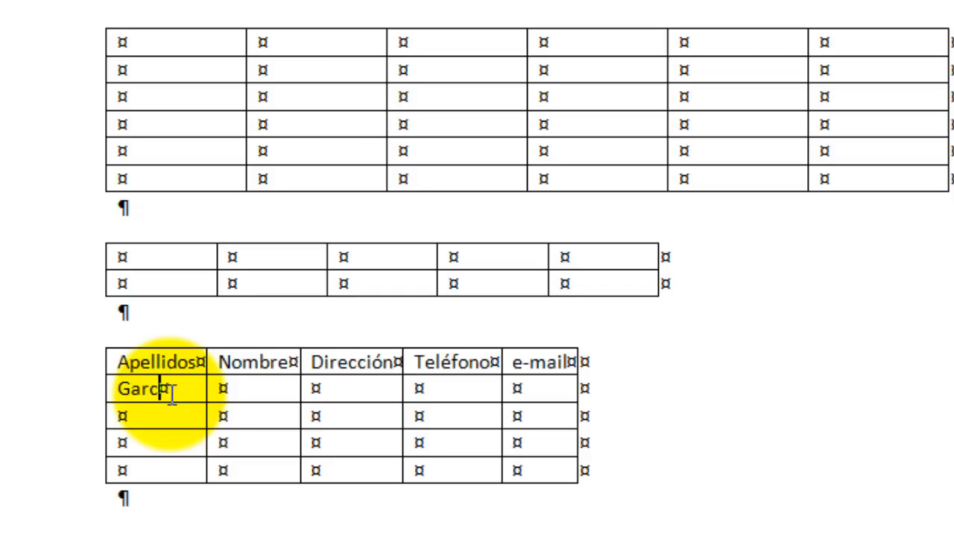
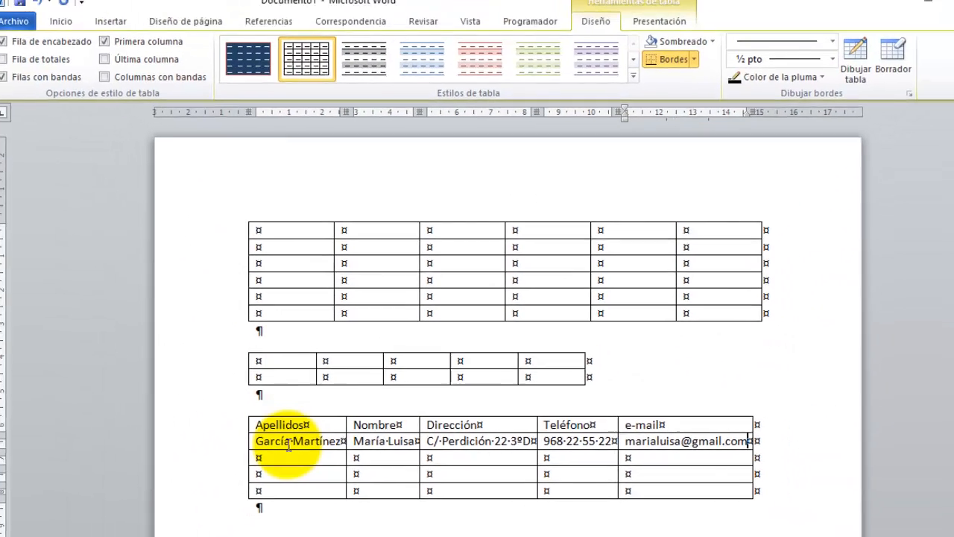
scroll(484, 321, down, 1)
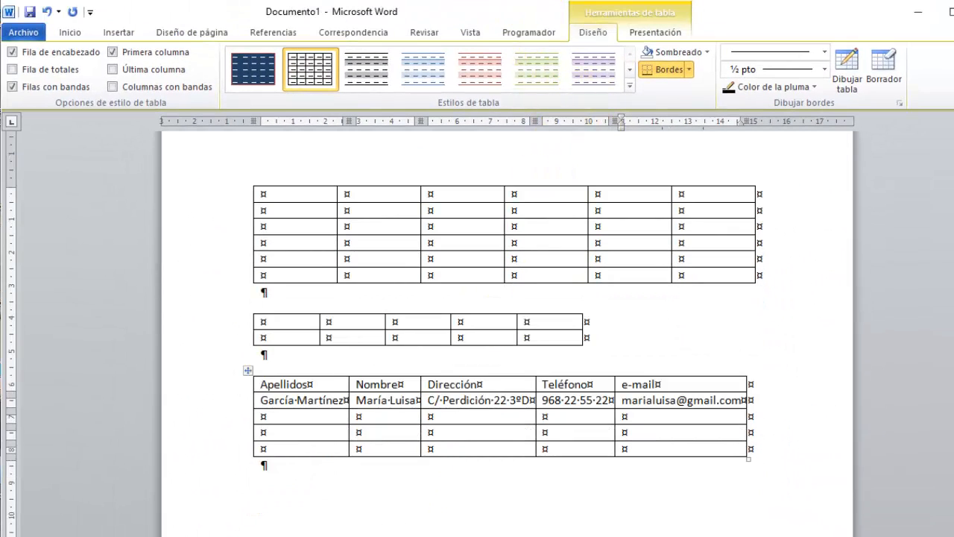
Choose Dibujar tabla and draw the table's outer rectangle on the page.
click(182, 34)
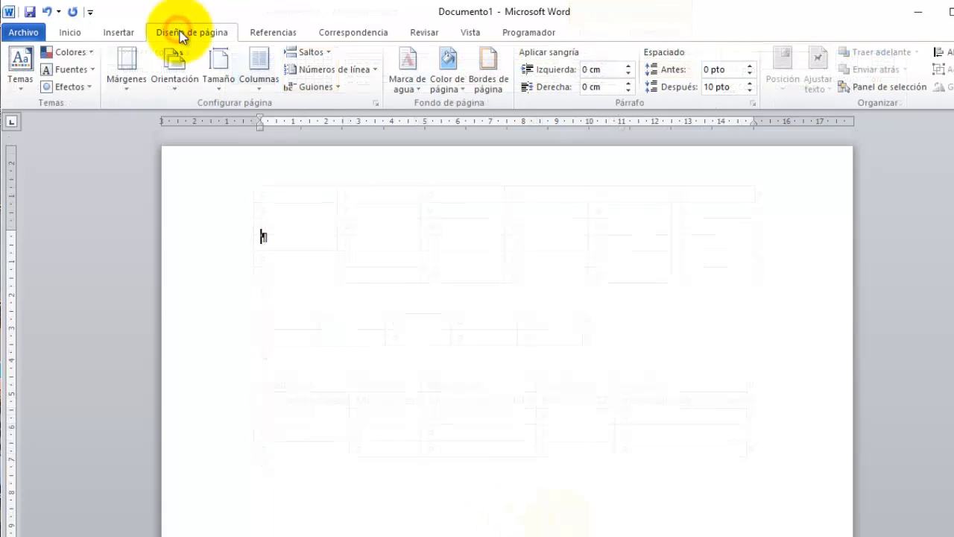
click(126, 33)
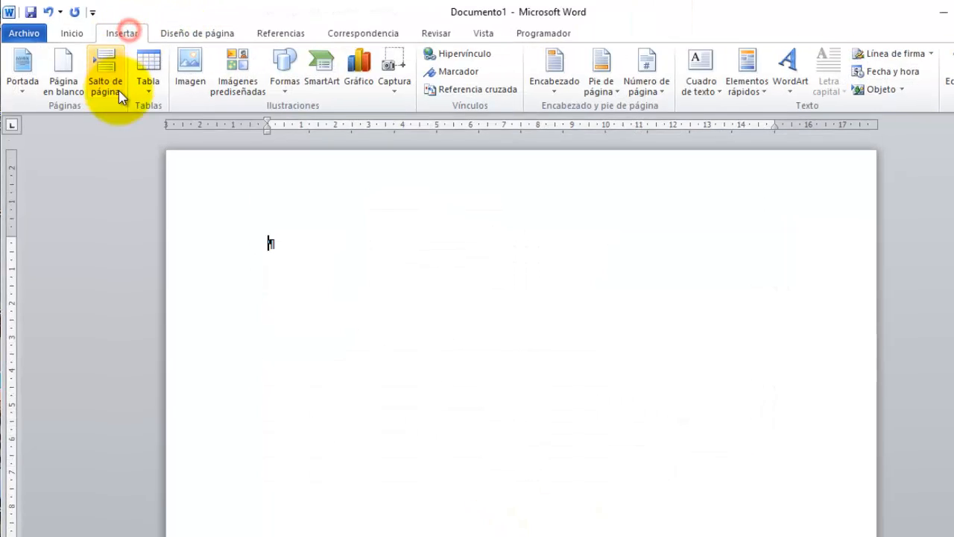
click(149, 80)
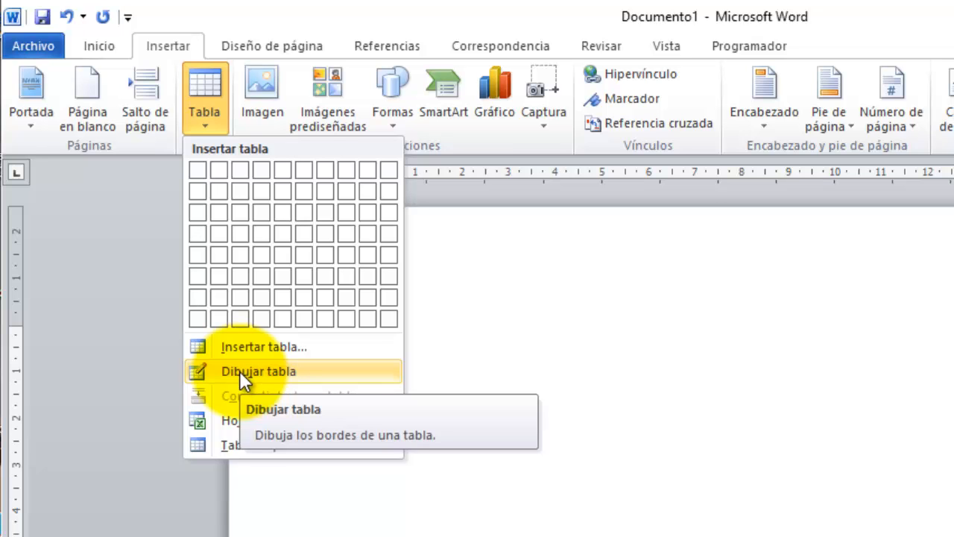
click(239, 371)
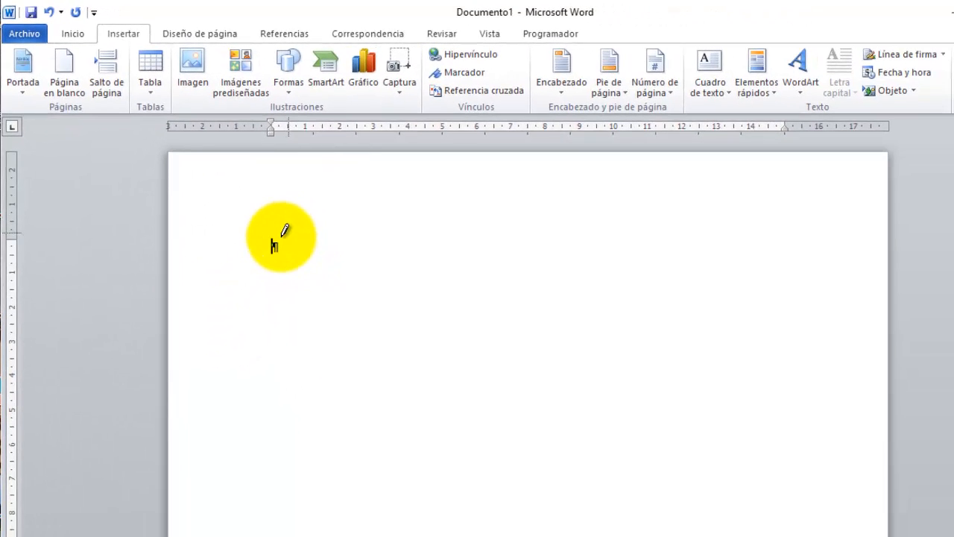
mouse_move(270, 246)
mouse_down()
mouse_move(805, 288)
mouse_move(790, 319)
mouse_move(789, 375)
mouse_up()
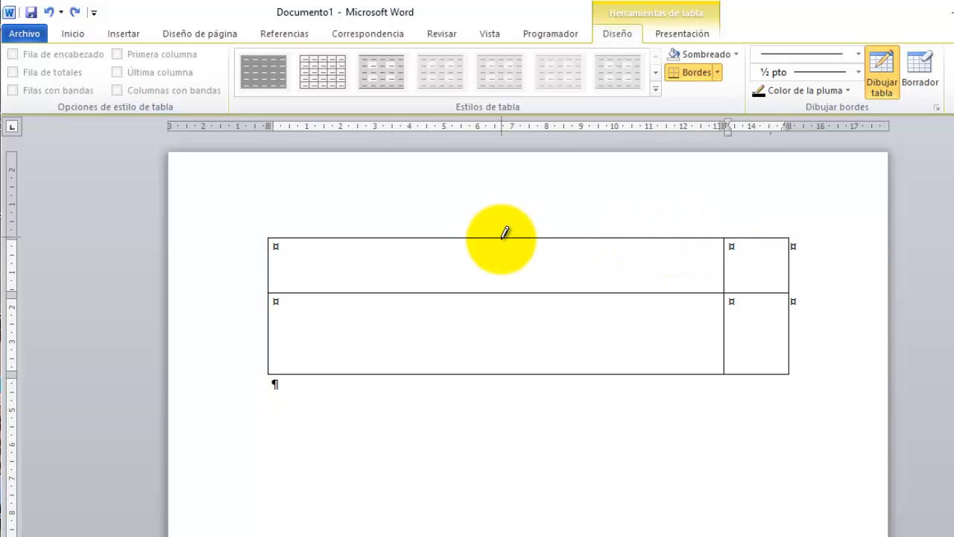
Draw interior vertical and horizontal borders to split the table into irregular cells.
mouse_move(501, 237)
mouse_down()
mouse_move(503, 308)
mouse_move(470, 340)
mouse_up()
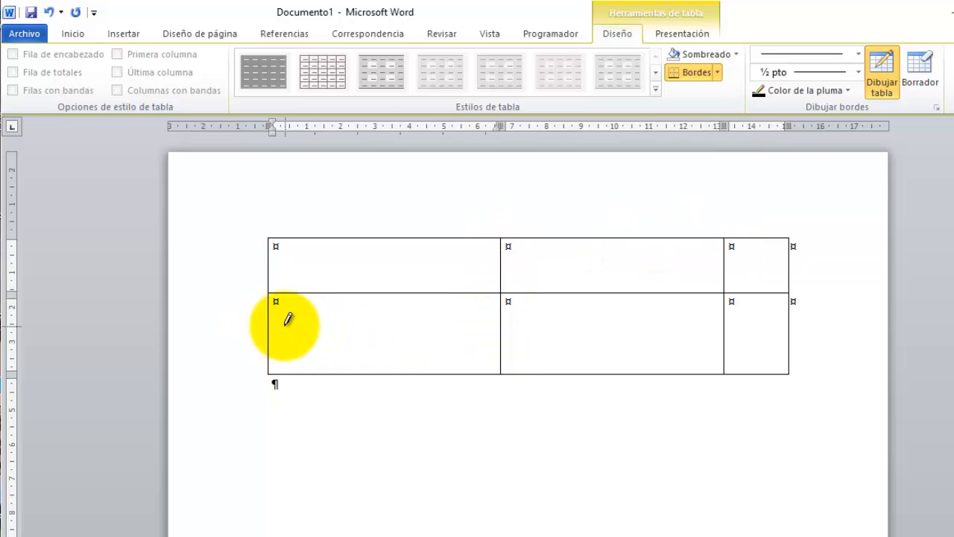
drag(270, 326, 485, 336)
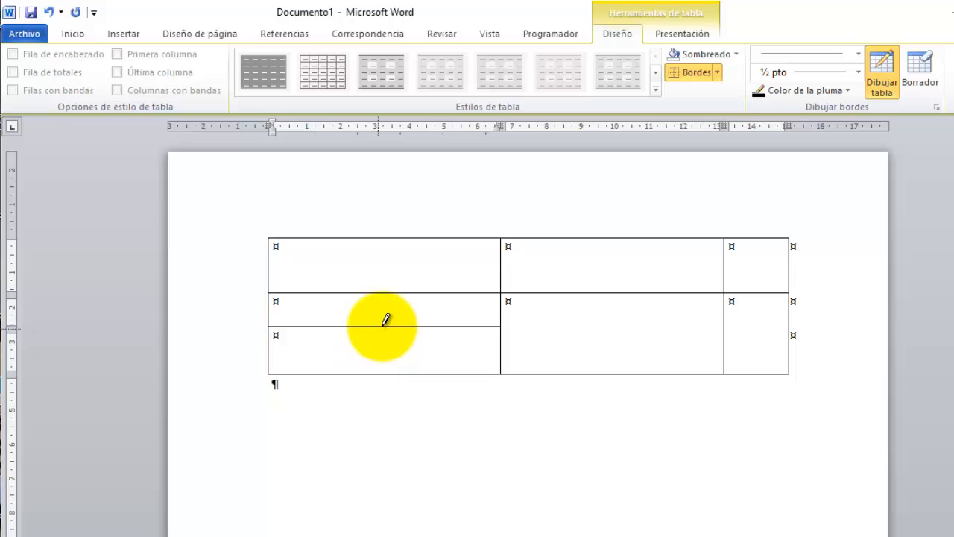
drag(385, 319, 386, 356)
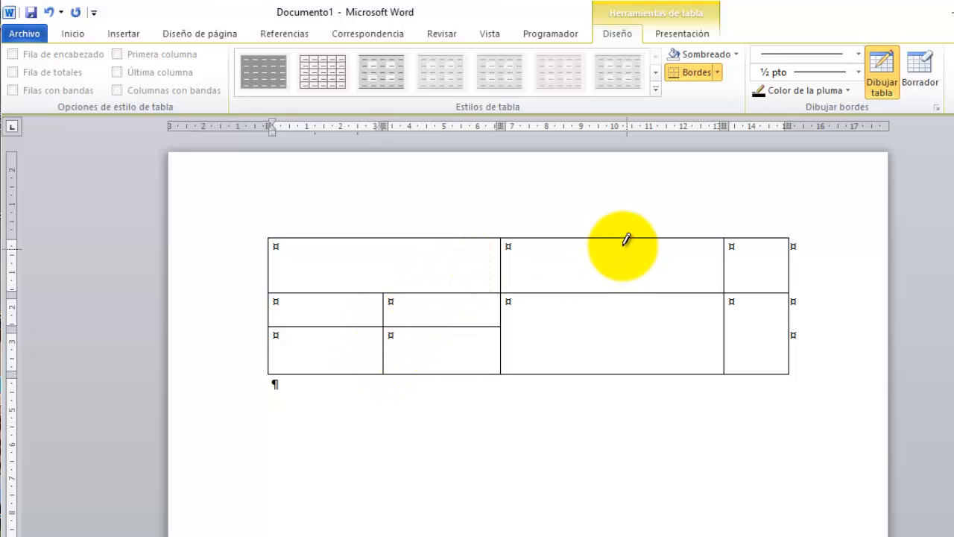
drag(608, 237, 608, 372)
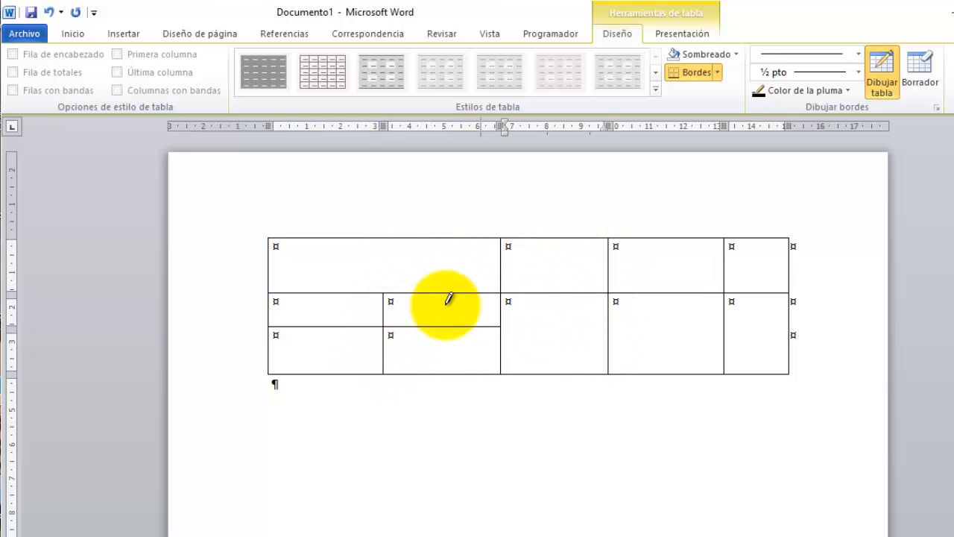
drag(503, 348, 785, 348)
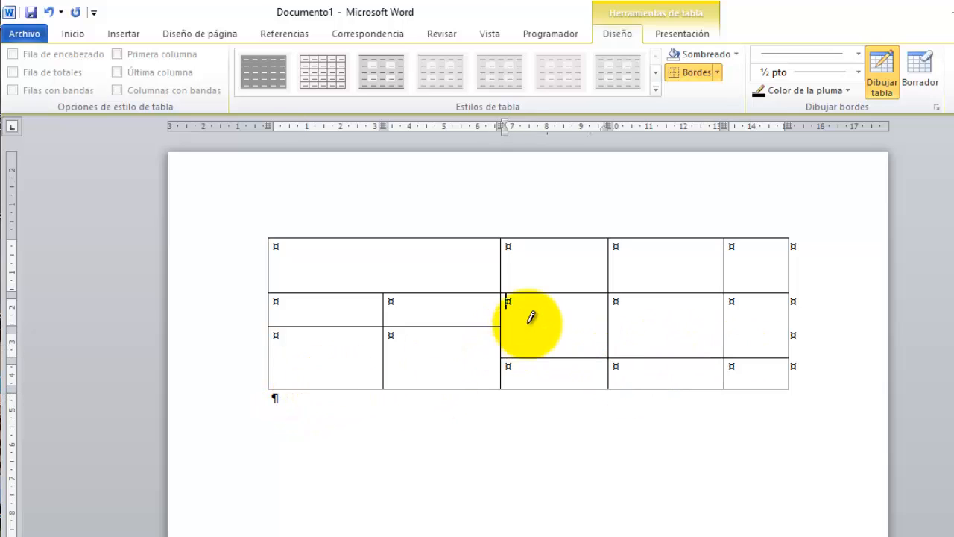
drag(554, 293, 563, 384)
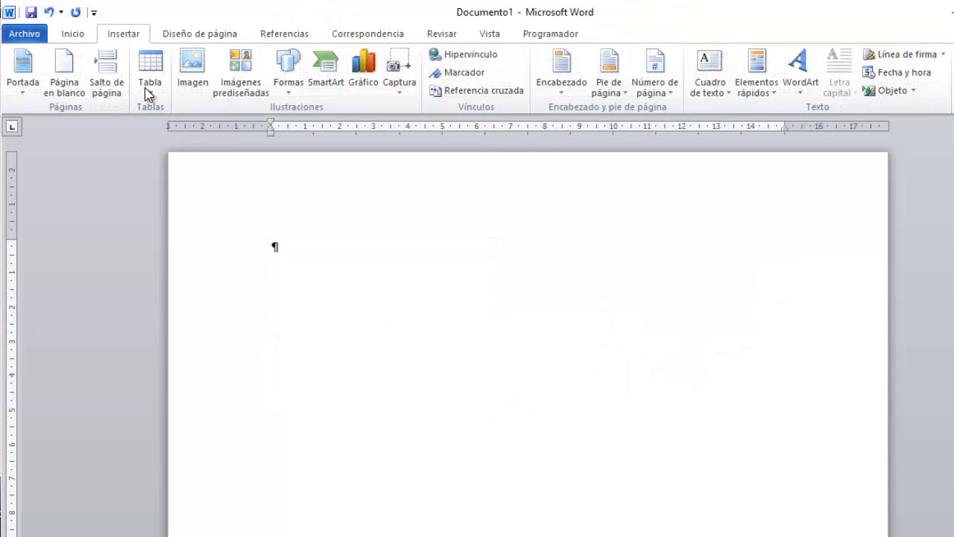
Embed an Excel worksheet with 25 and 35 in A1:A2 and =suma(A1:A2) giving 60 in A3.
click(150, 91)
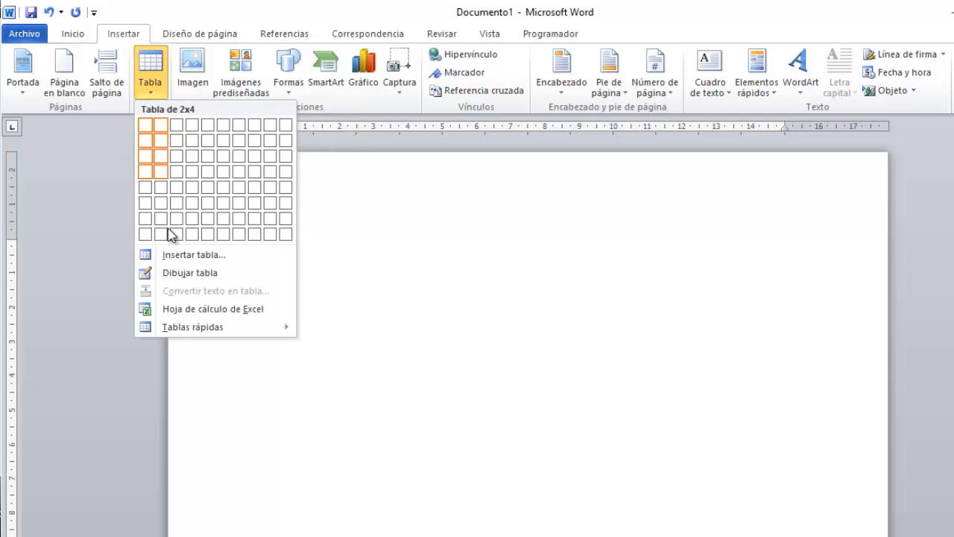
click(187, 309)
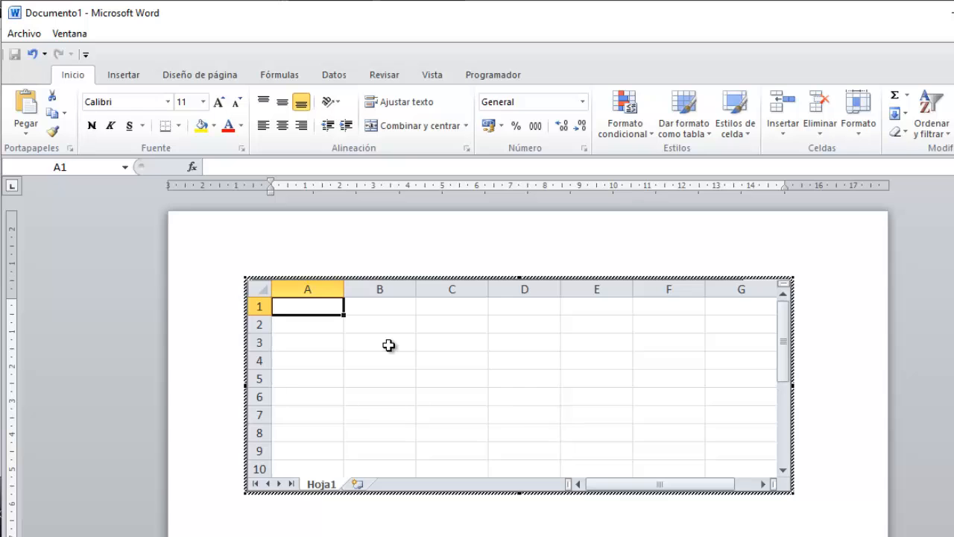
text(5)
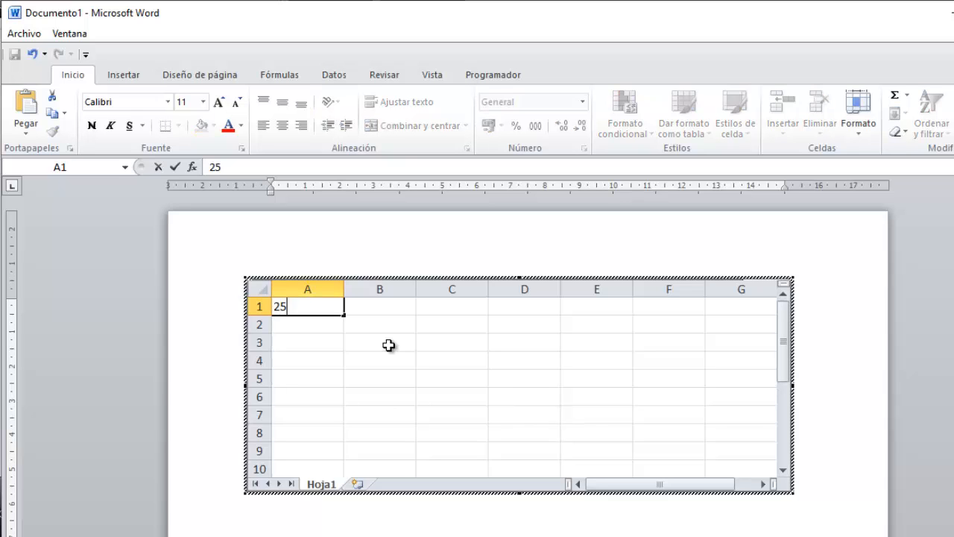
key(Return)
text(35)
key(Return)
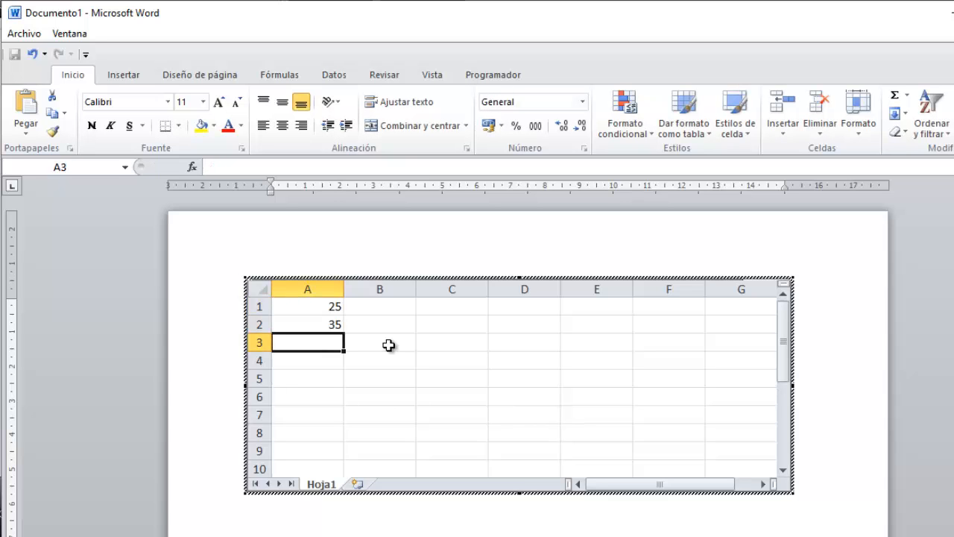
text(=suma()
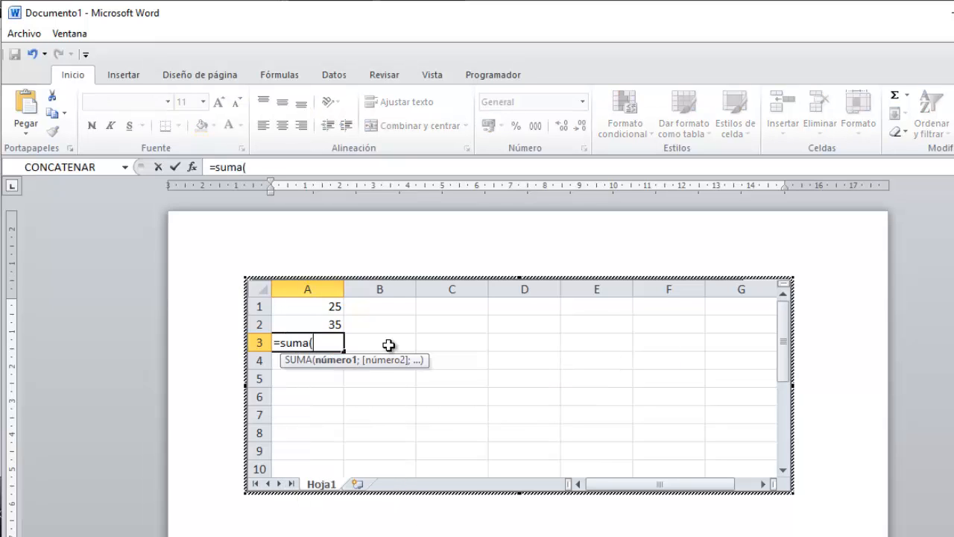
text())
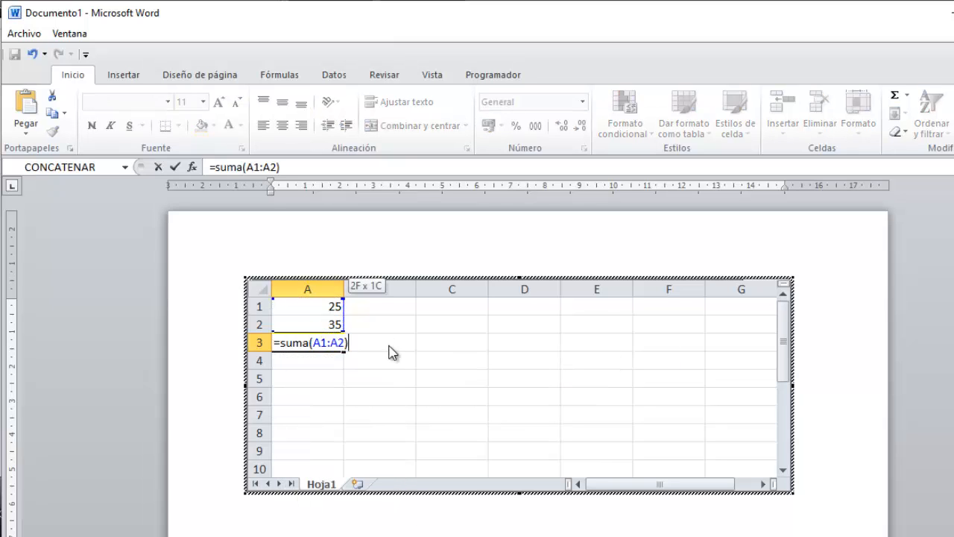
key(Return)
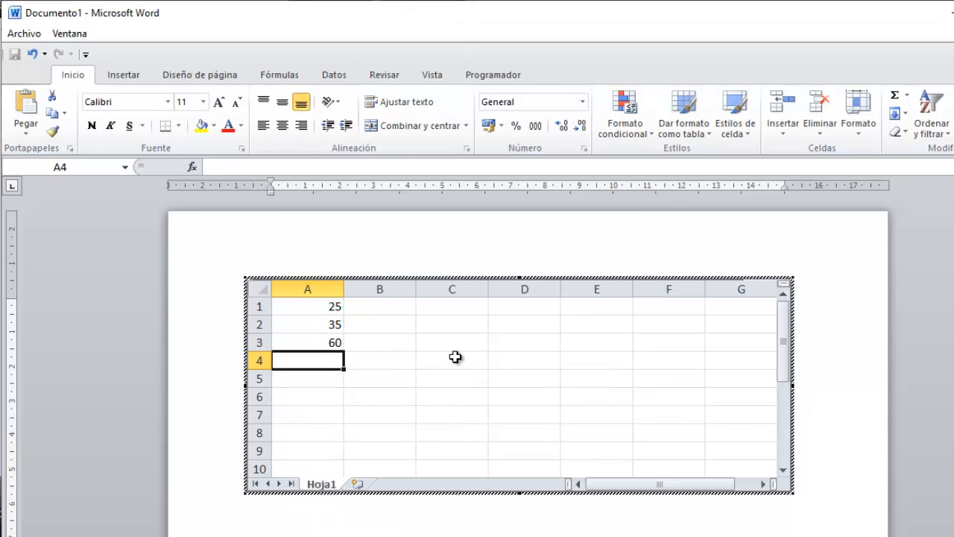
click(806, 355)
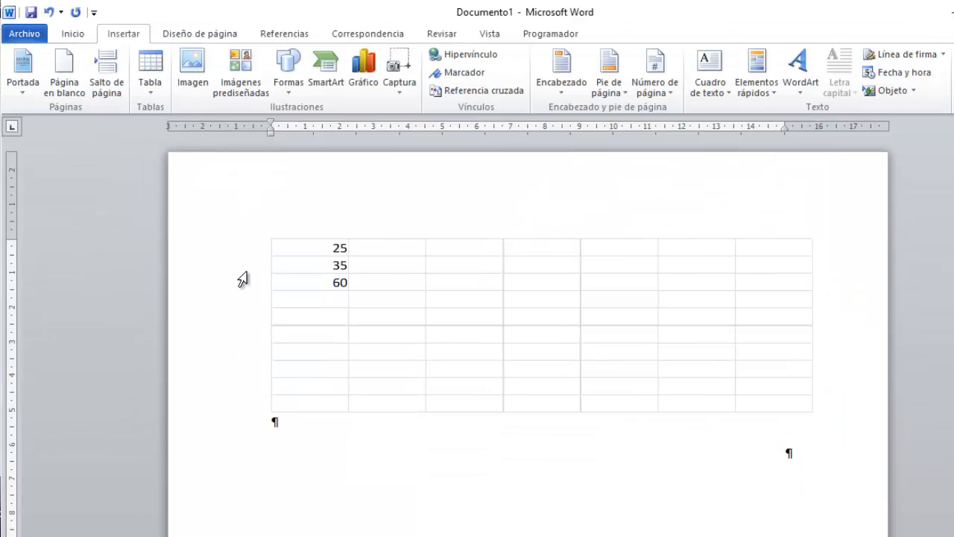
Insert the Calendario 3 quick table from Tablas rápidas.
click(153, 88)
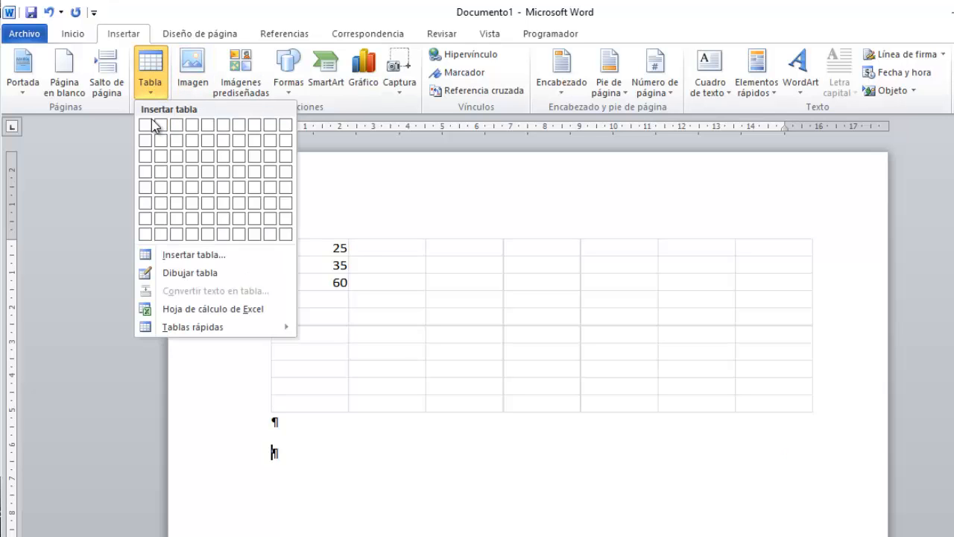
mouse_move(225, 337)
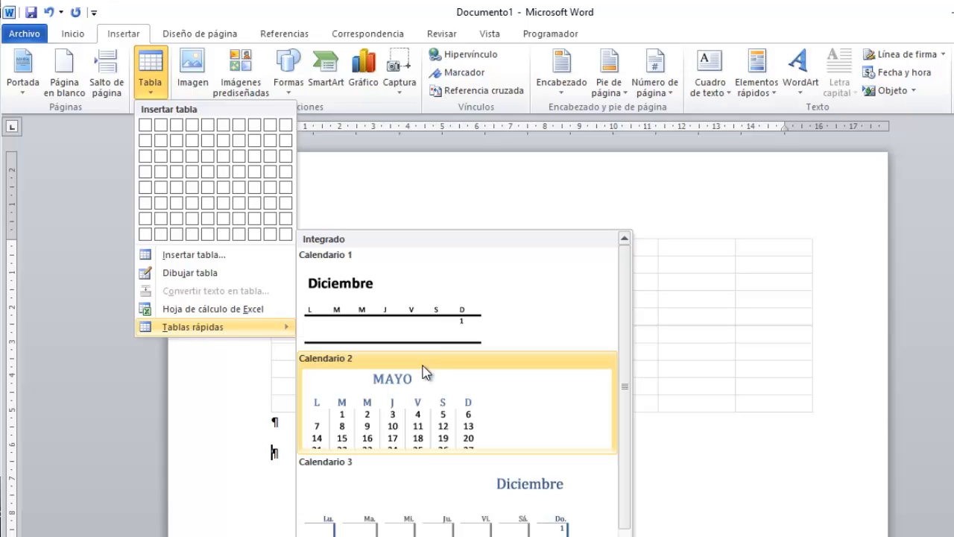
click(433, 489)
scroll(441, 475, down, 6)
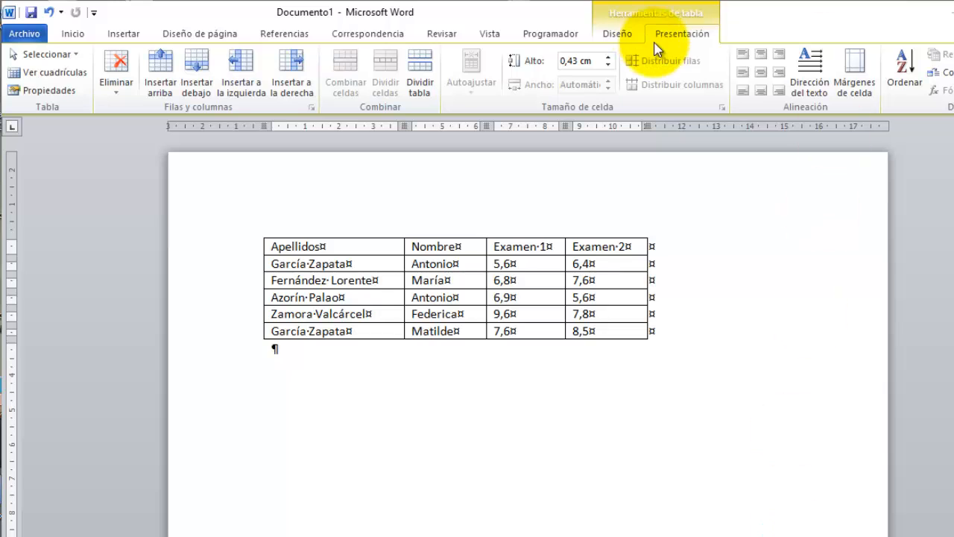
Apply a light-blue banded style to the grades table from the Diseño style gallery.
click(257, 232)
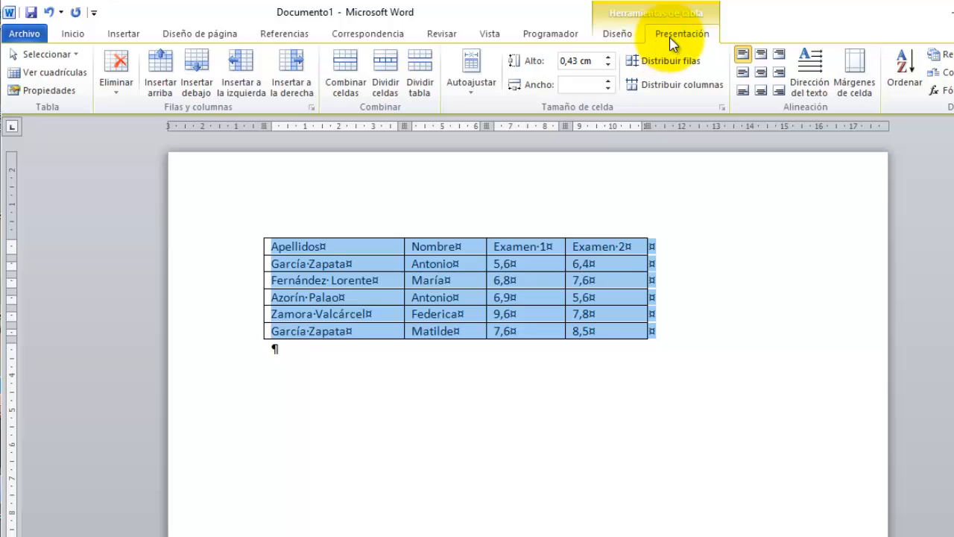
click(611, 35)
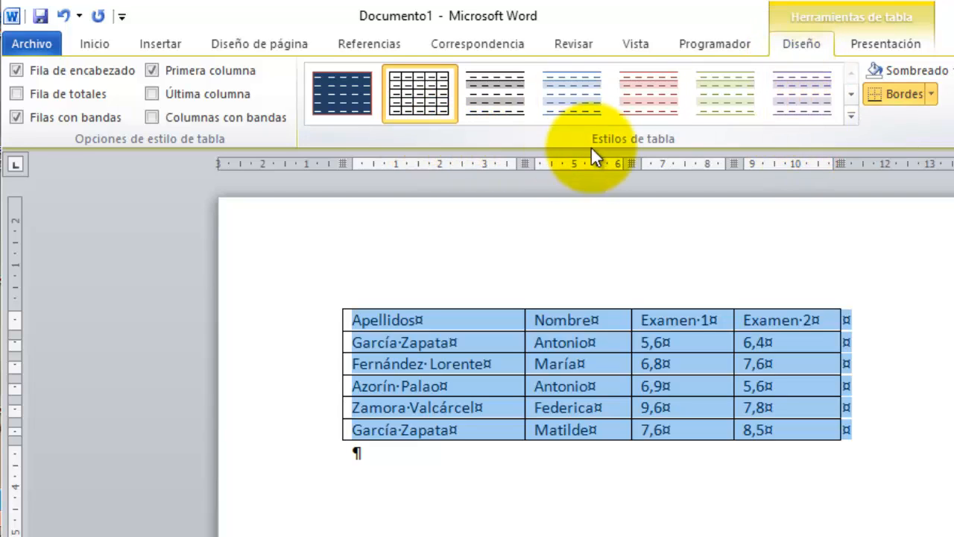
click(850, 116)
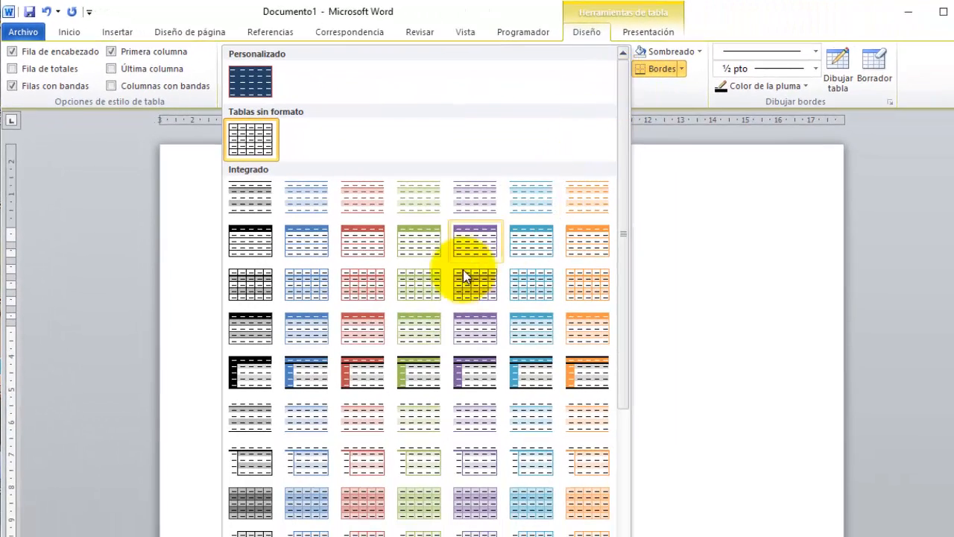
click(308, 419)
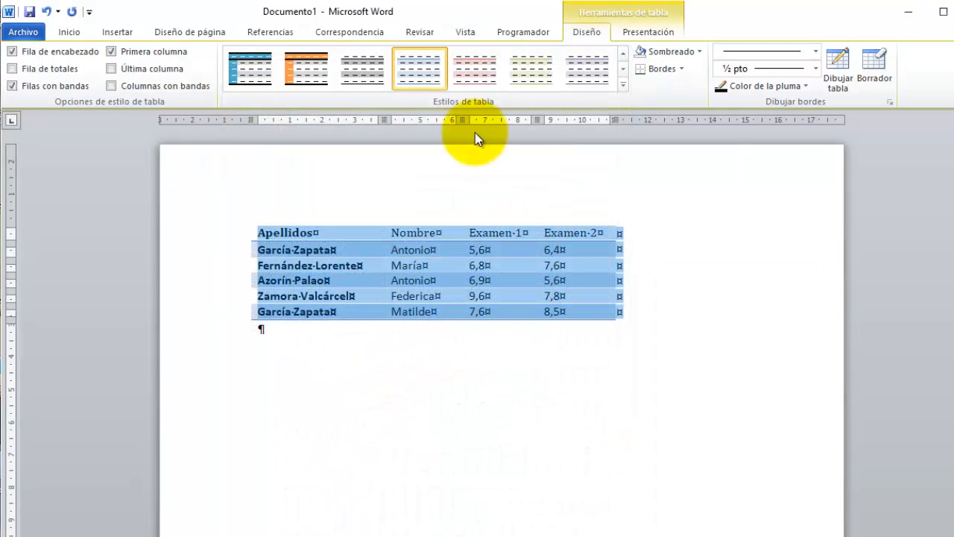
click(320, 425)
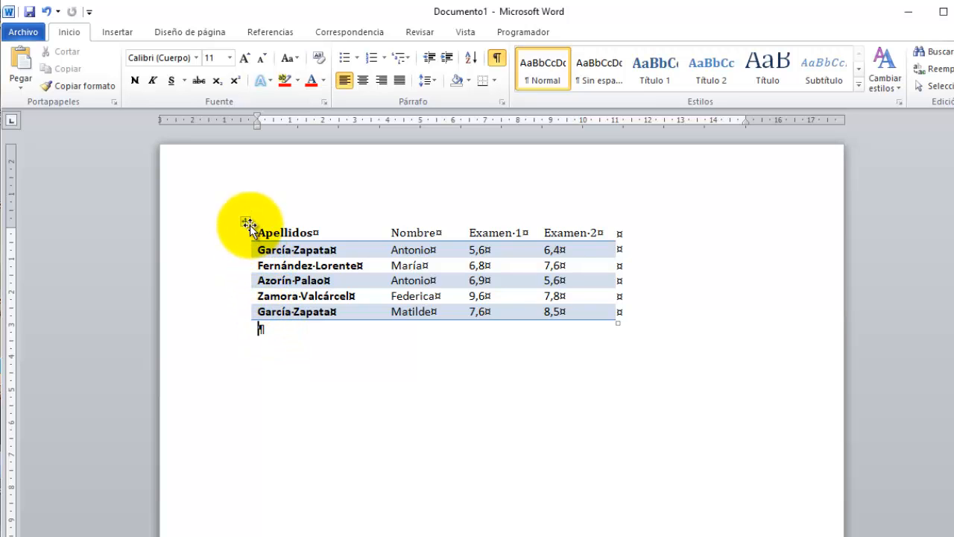
click(247, 220)
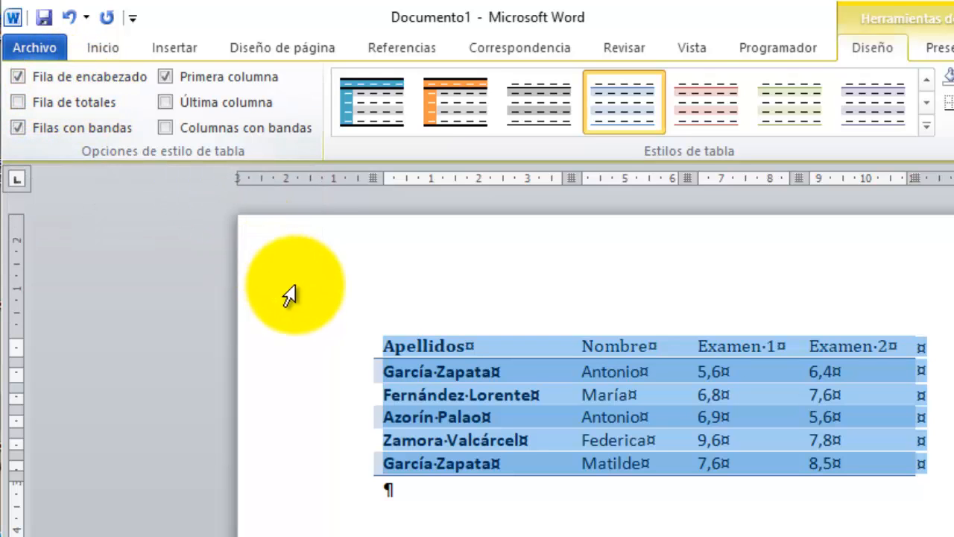
Try turning off Header Row styling, then undo it to keep the styled header.
click(16, 75)
click(704, 514)
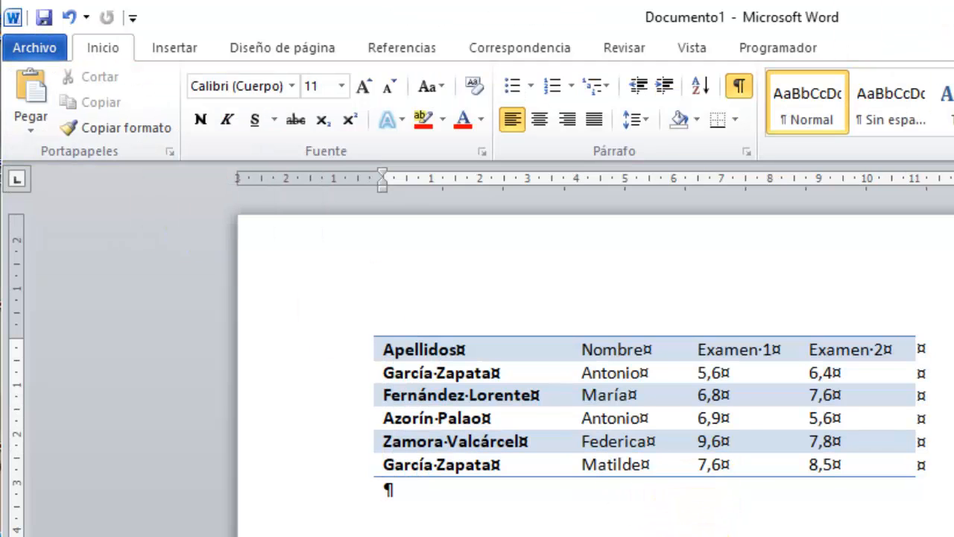
drag(349, 342, 330, 473)
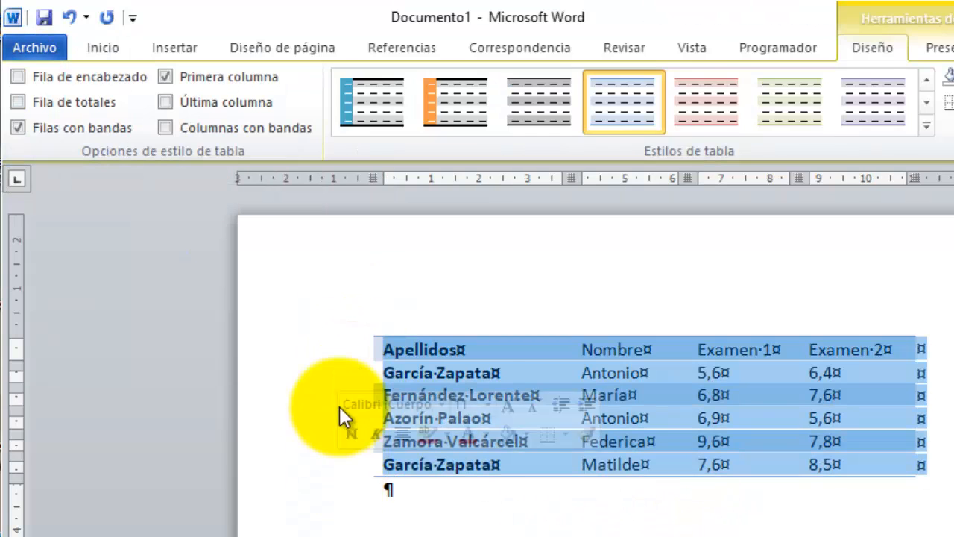
click(19, 75)
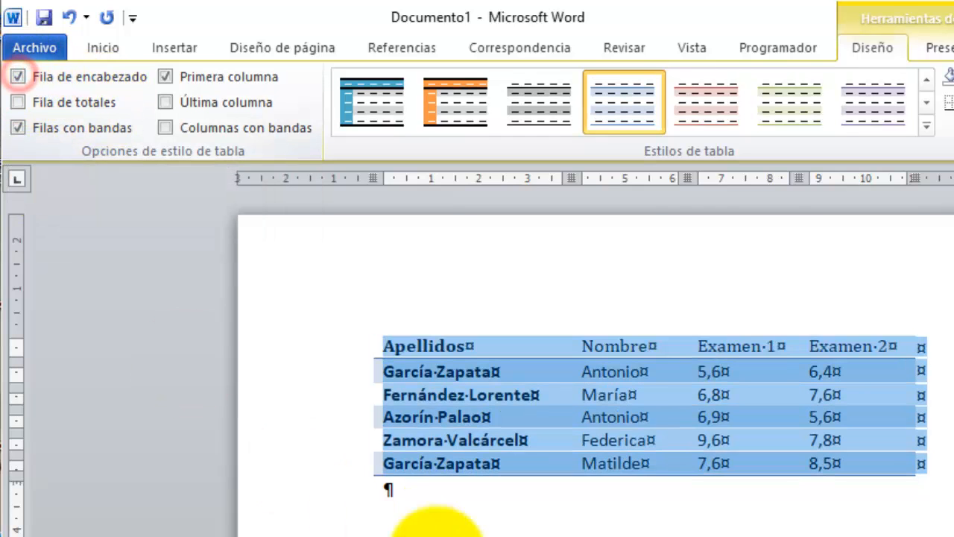
click(462, 526)
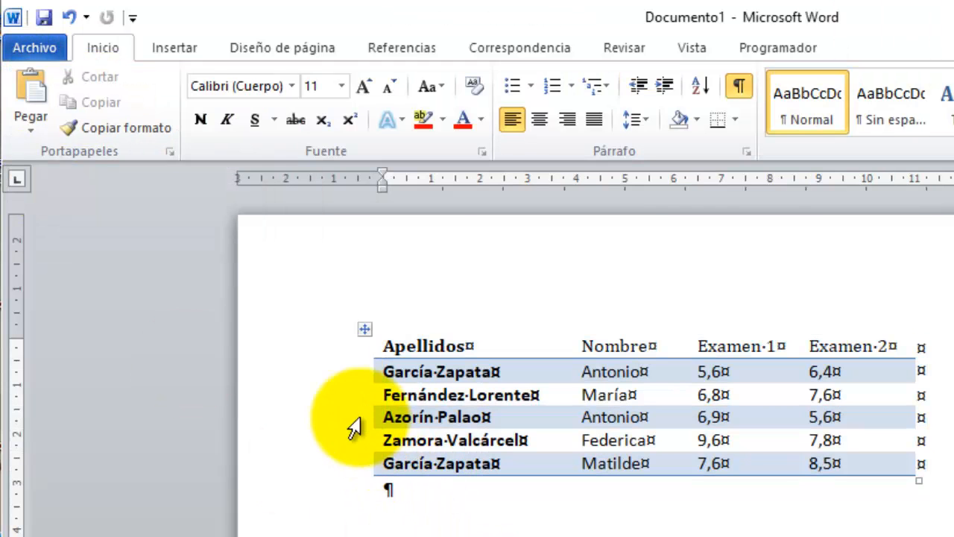
drag(347, 343, 320, 468)
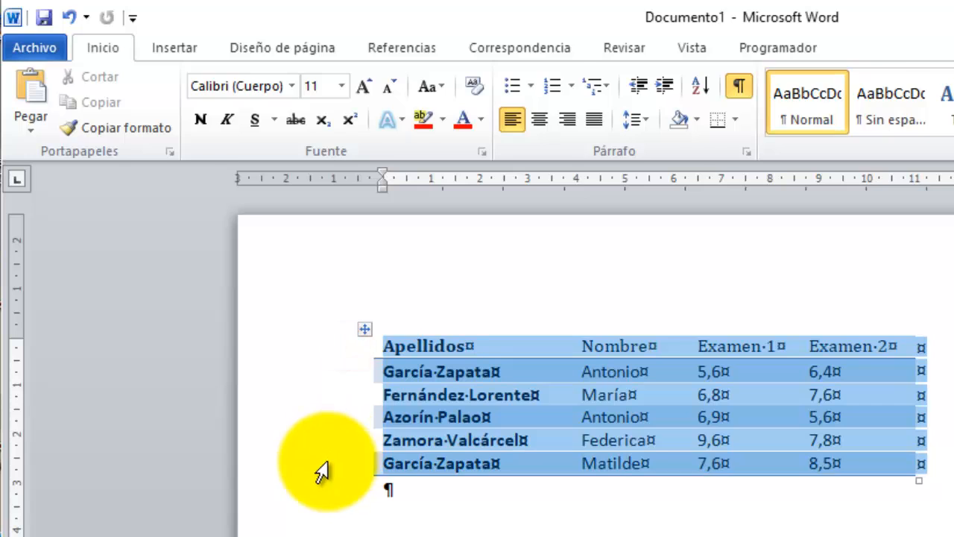
key(ctrl+z)
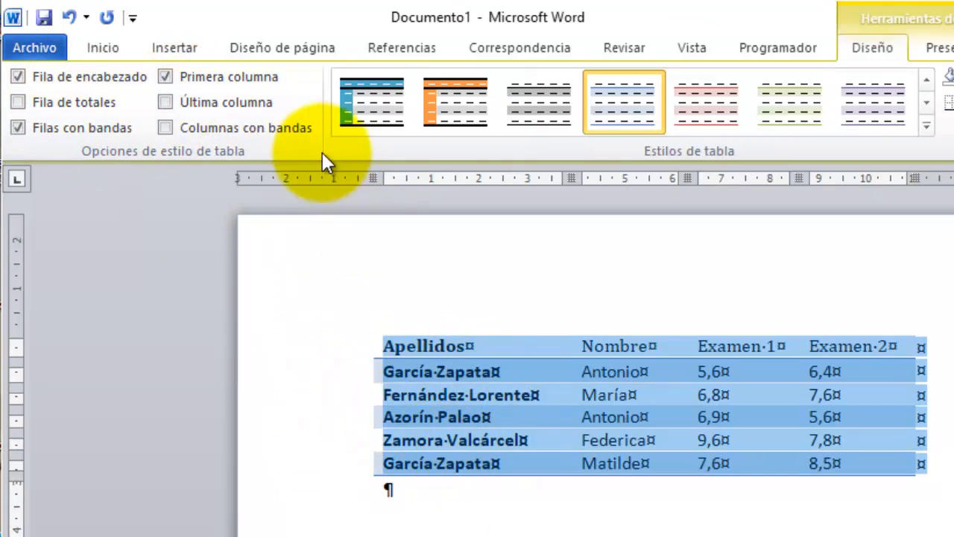
Turn off First Column emphasis, trying and then removing Last Column bolding.
click(167, 75)
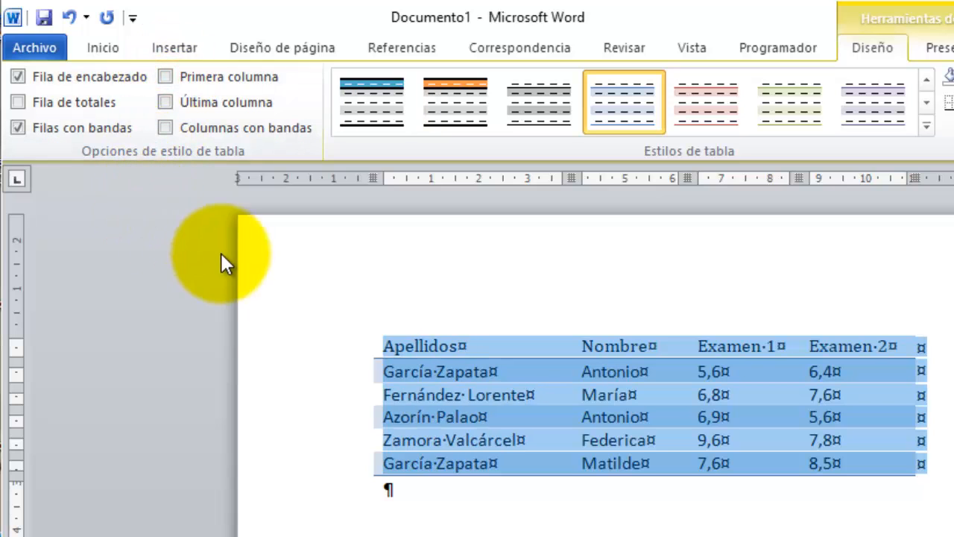
click(168, 103)
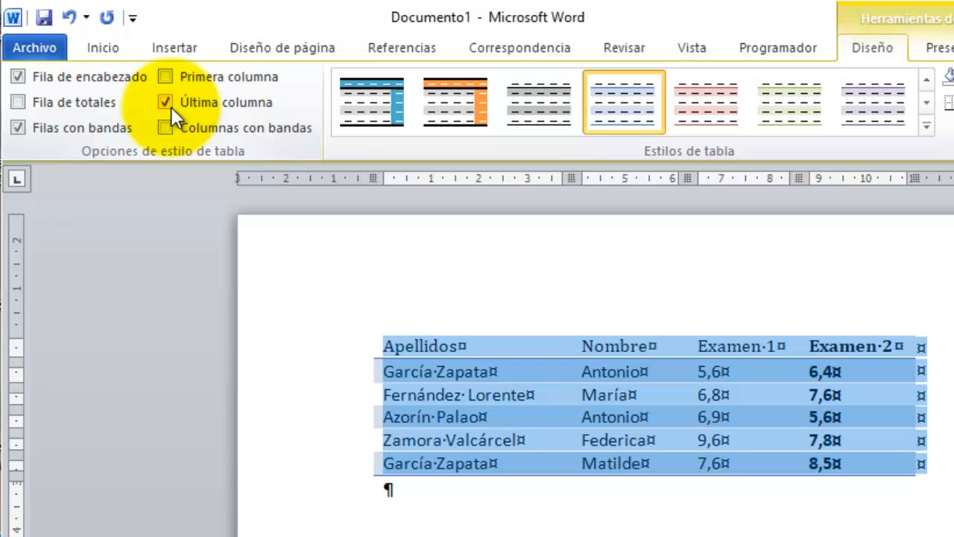
click(170, 106)
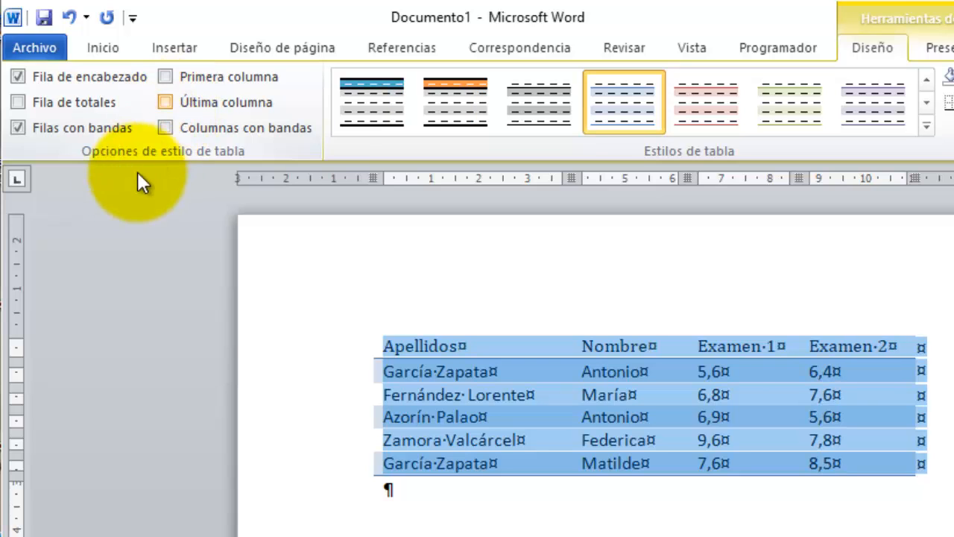
click(306, 417)
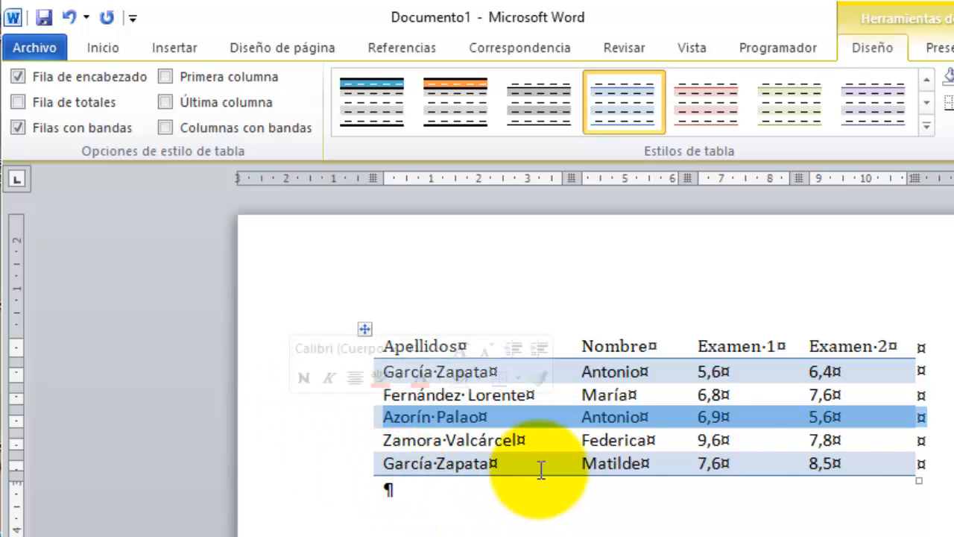
click(544, 501)
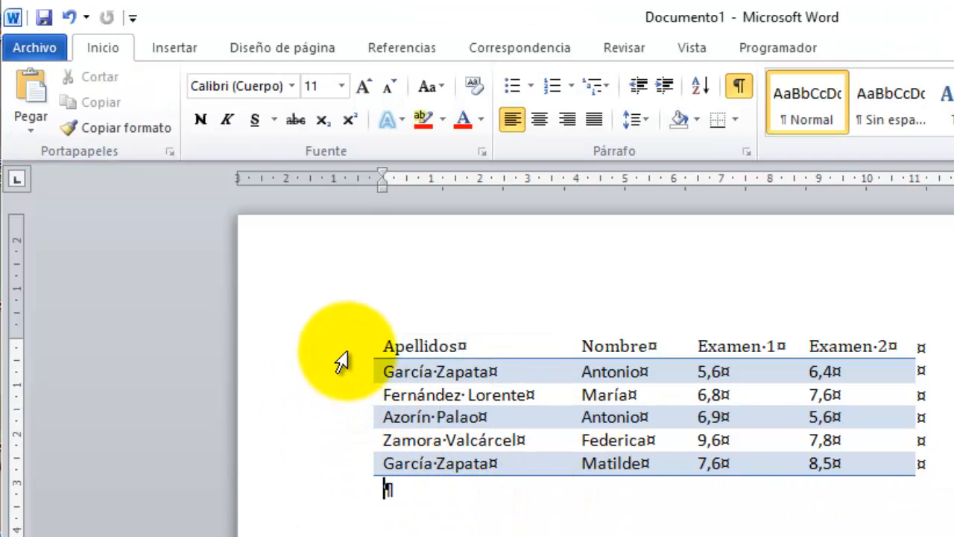
Try Banded Columns instead of Banded Rows, then restore Banded Rows only.
click(365, 328)
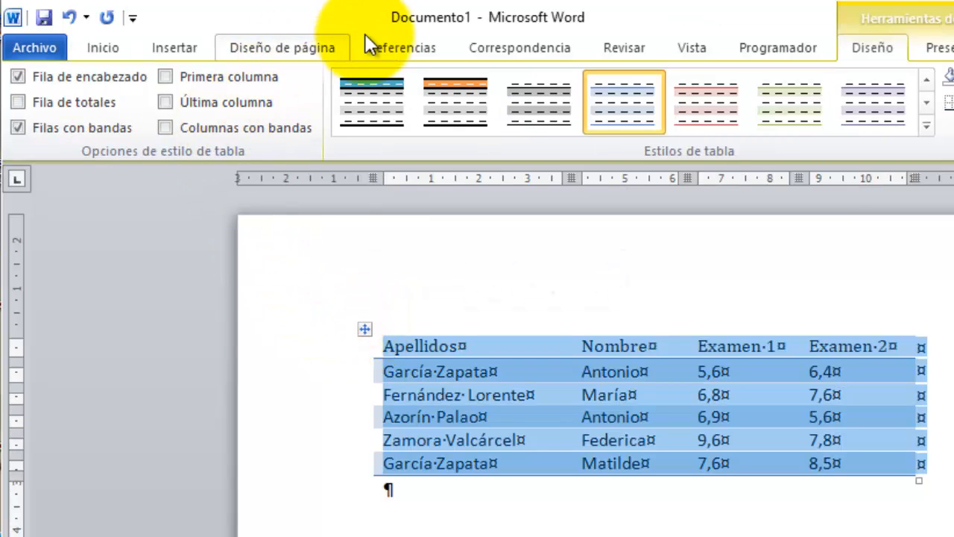
click(28, 128)
click(166, 129)
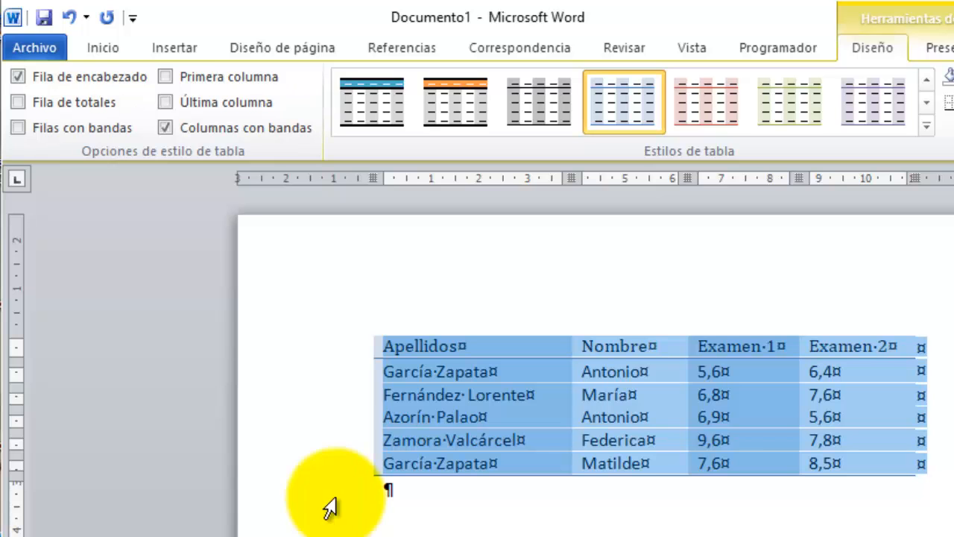
click(172, 126)
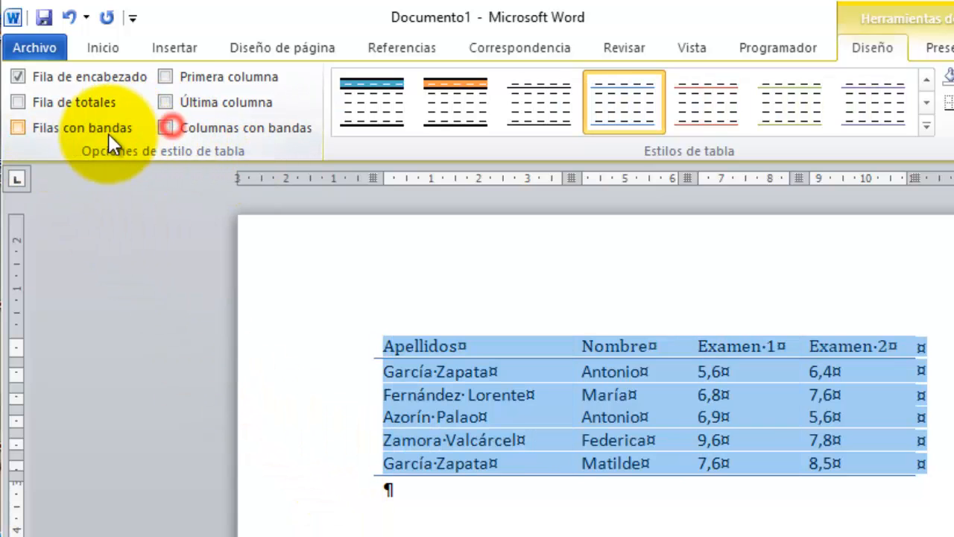
click(22, 128)
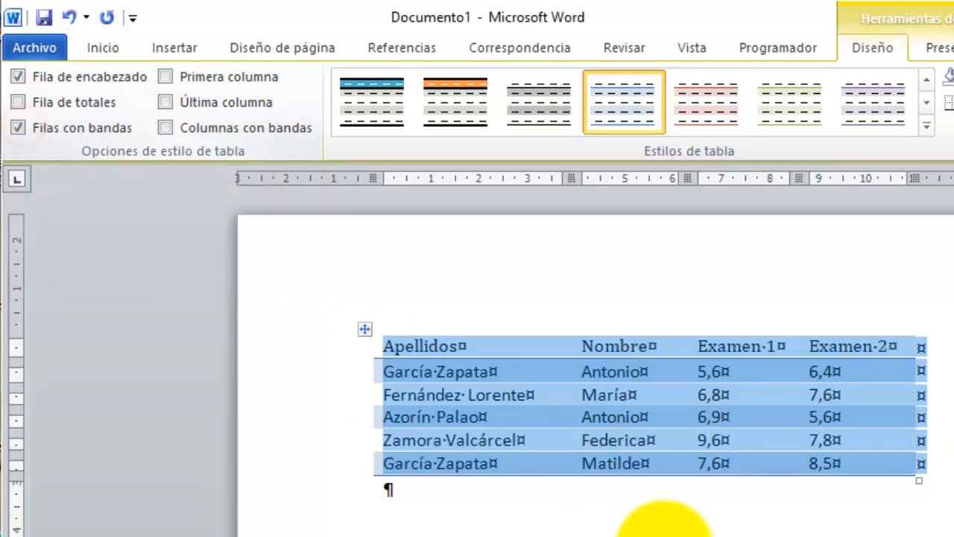
click(664, 528)
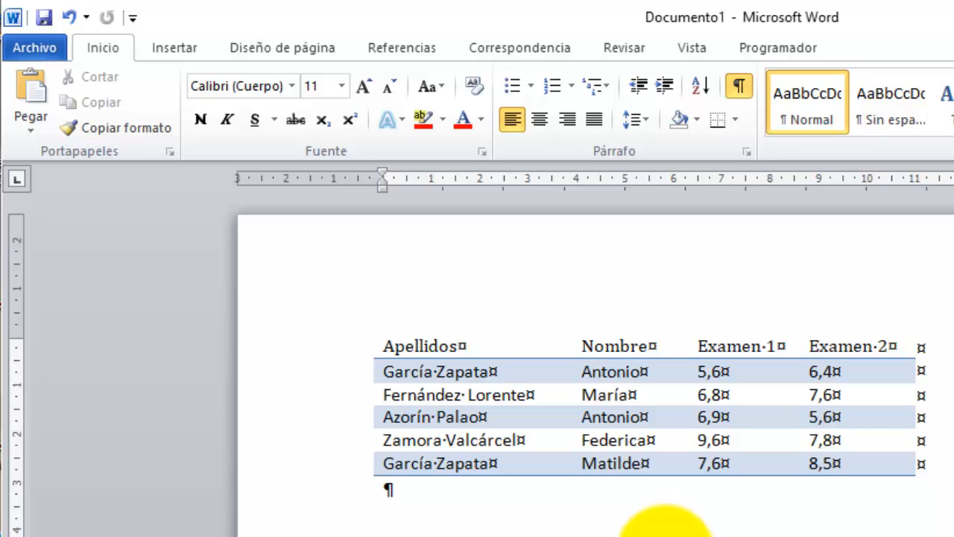
Bold the grades table's header row from Inicio, leaving it without underline.
drag(381, 344, 855, 328)
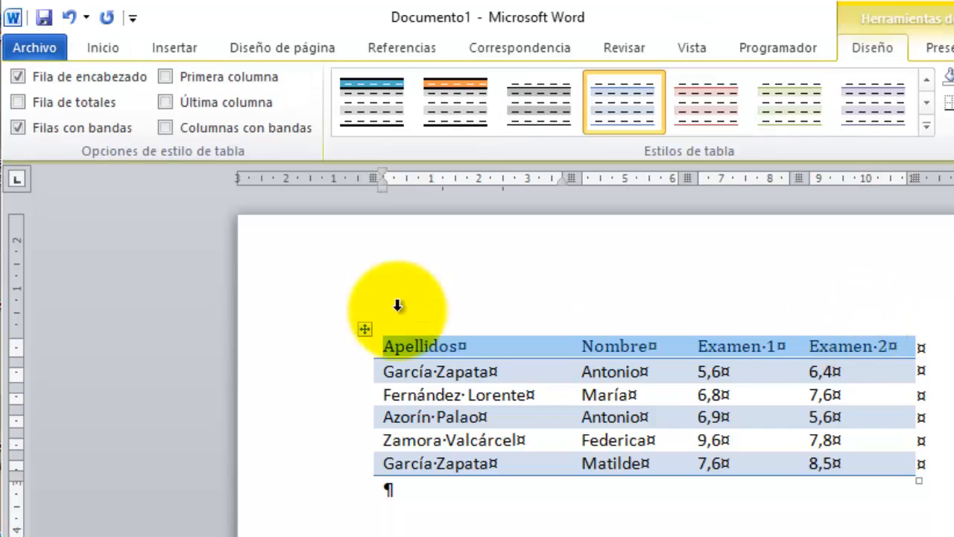
click(110, 50)
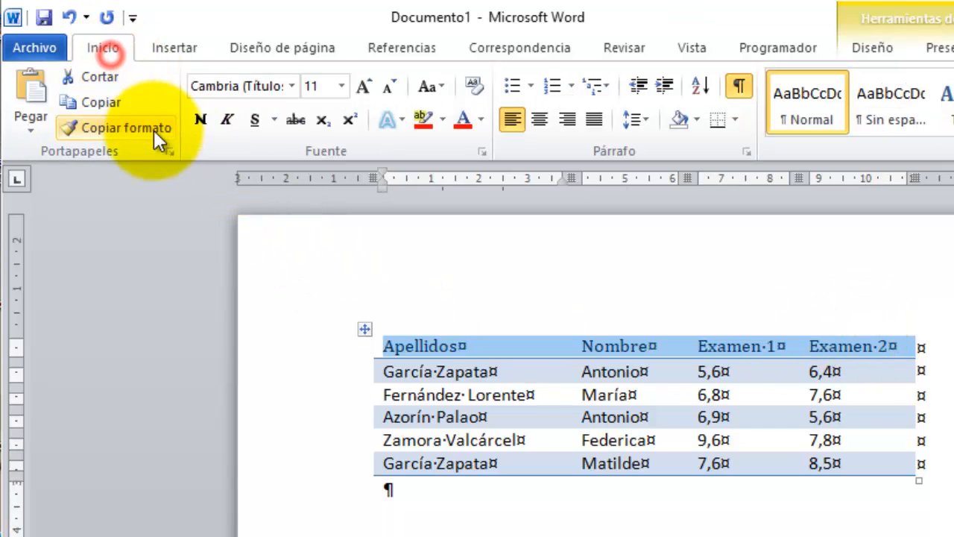
click(201, 119)
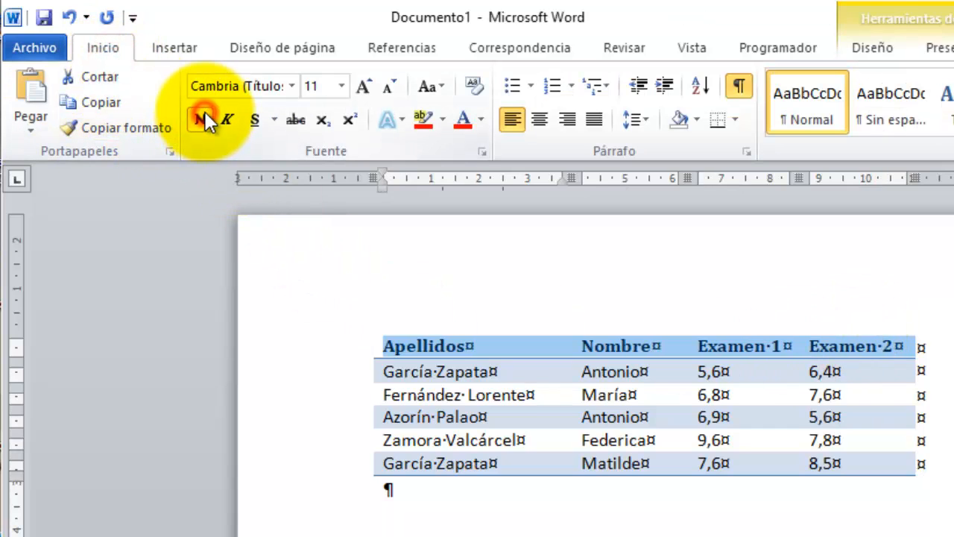
click(257, 121)
click(258, 121)
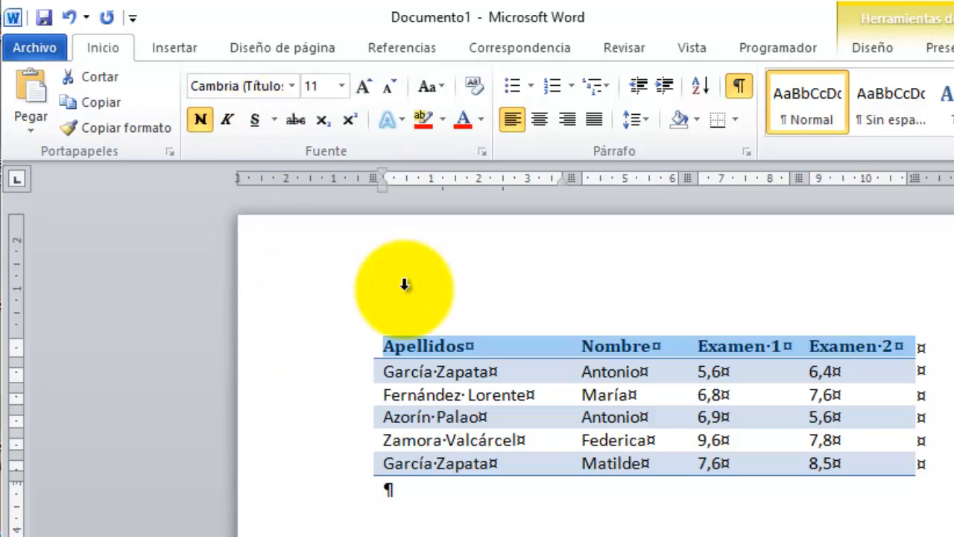
click(447, 417)
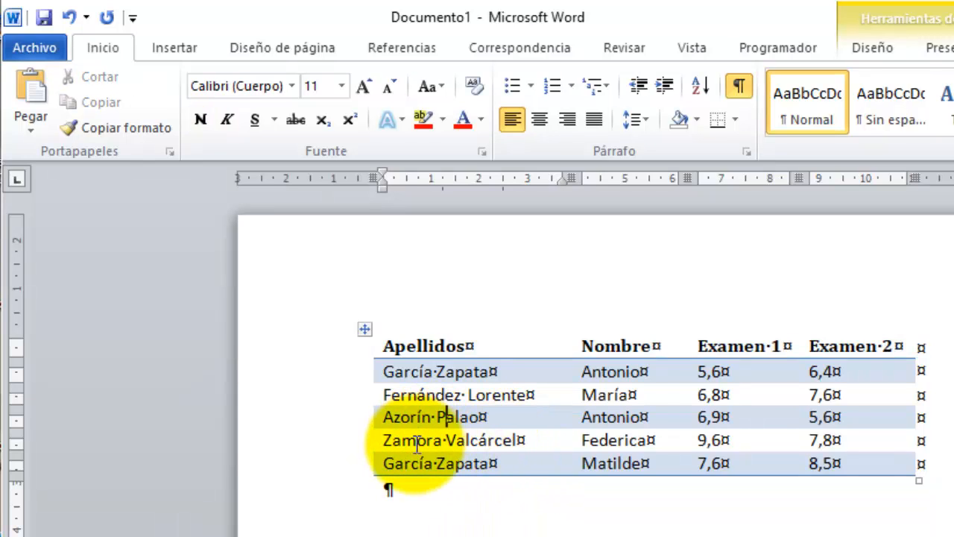
click(496, 523)
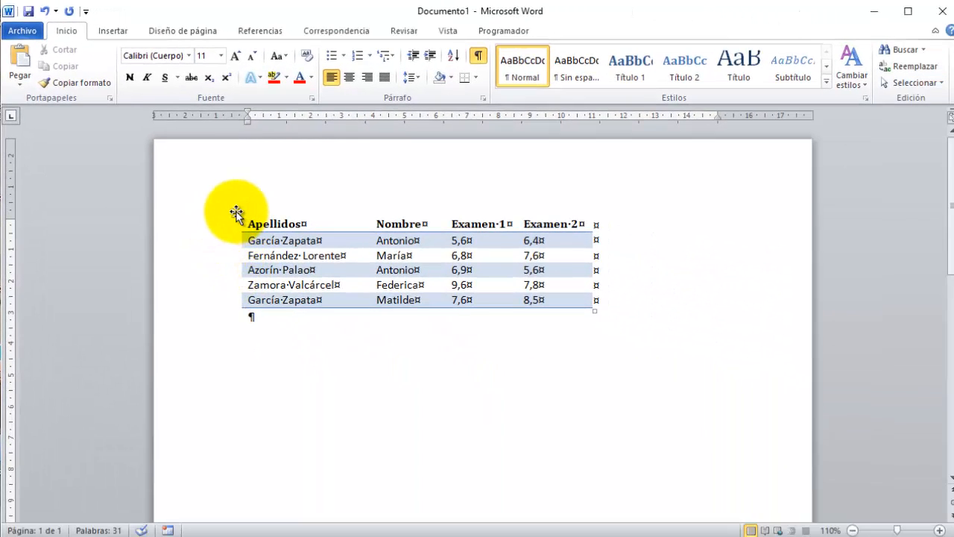
Sort the whole grades table ascending by the Apellidos column, then by Nombre.
click(234, 212)
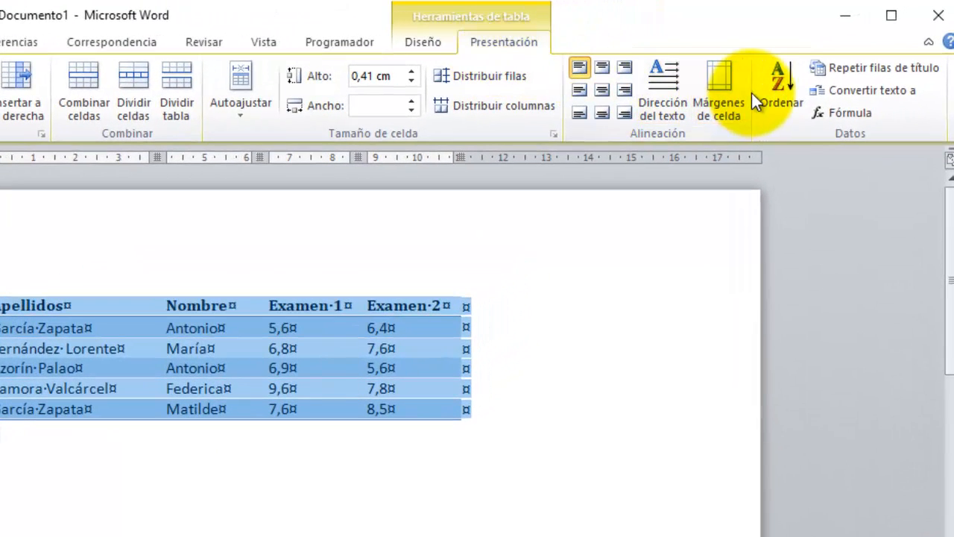
click(772, 91)
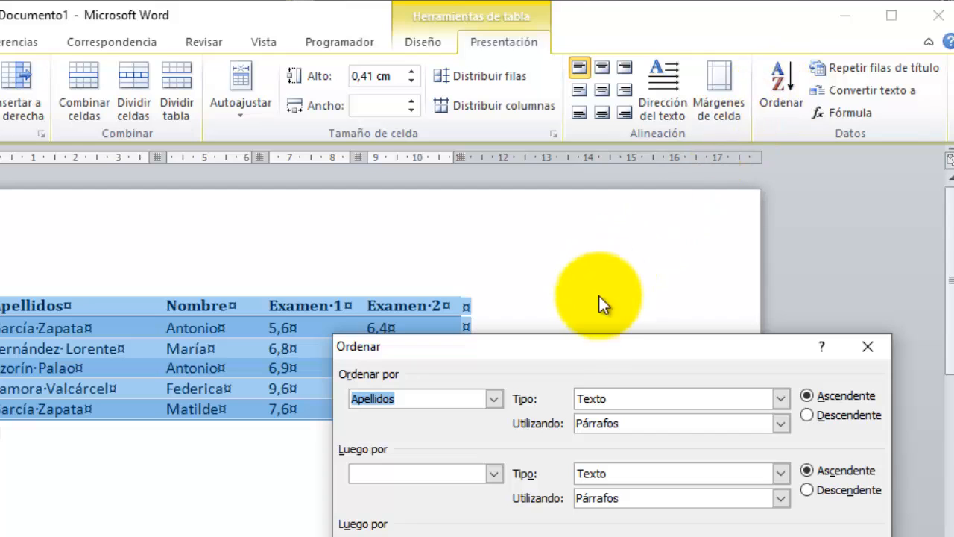
drag(573, 349, 583, 277)
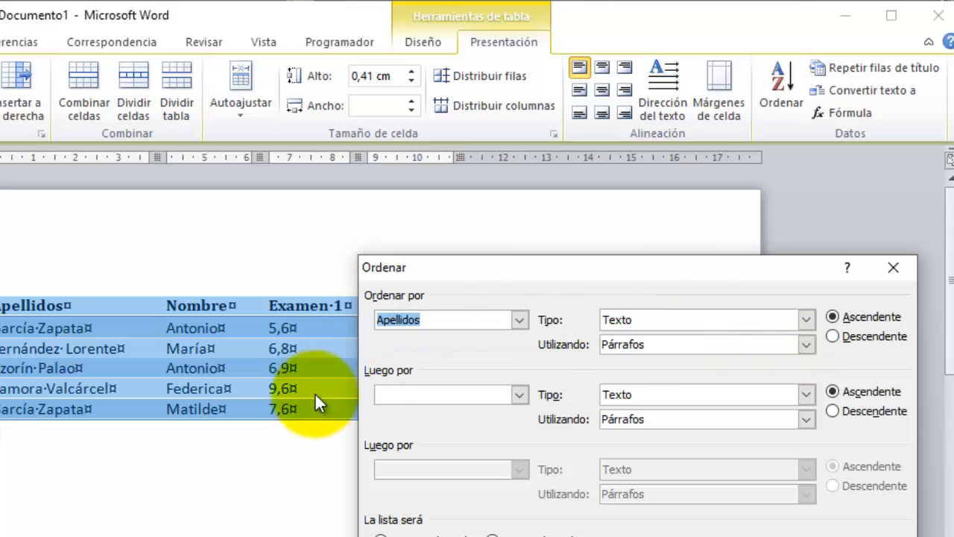
click(522, 395)
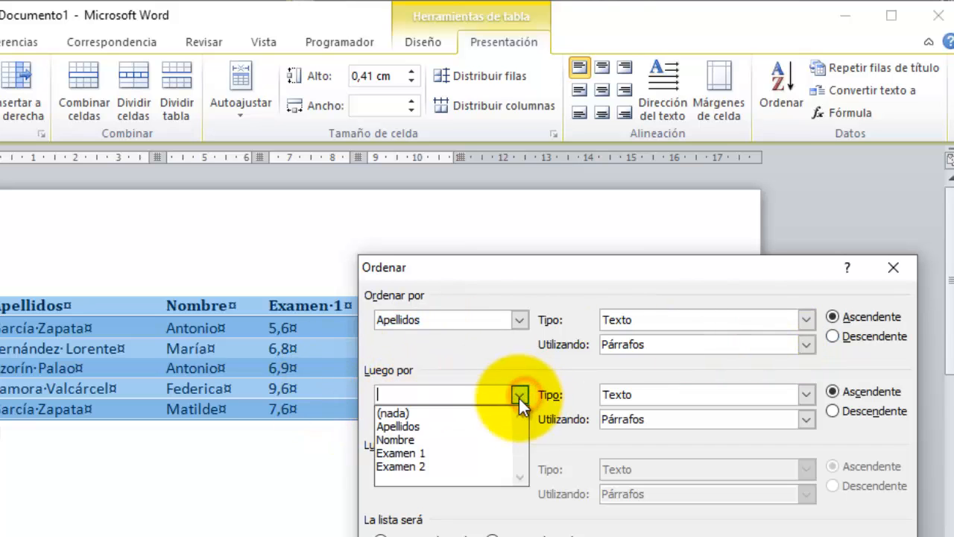
click(433, 440)
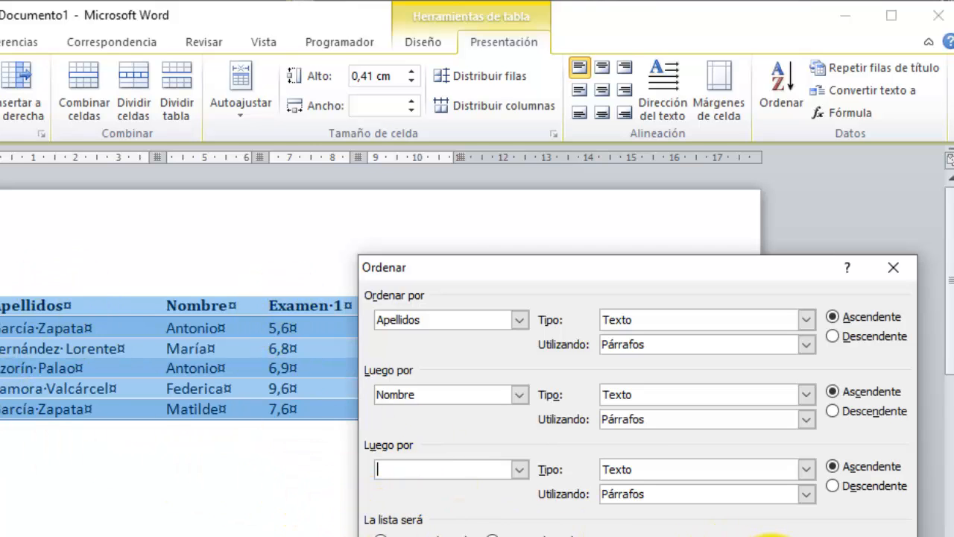
click(771, 536)
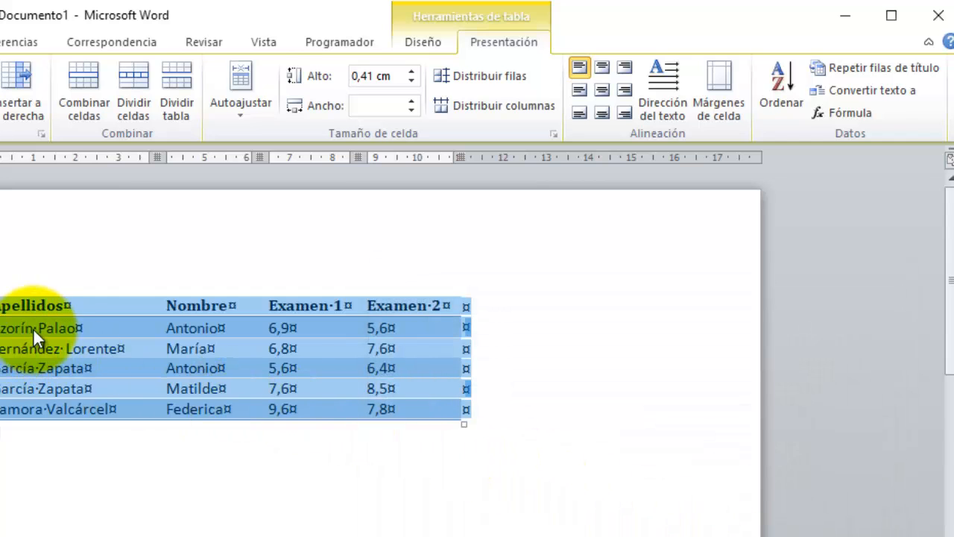
click(59, 431)
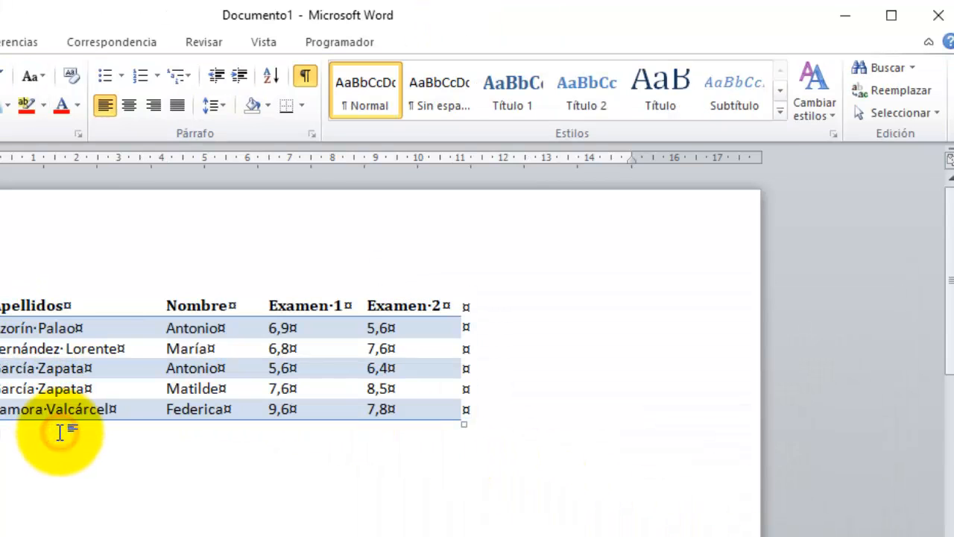